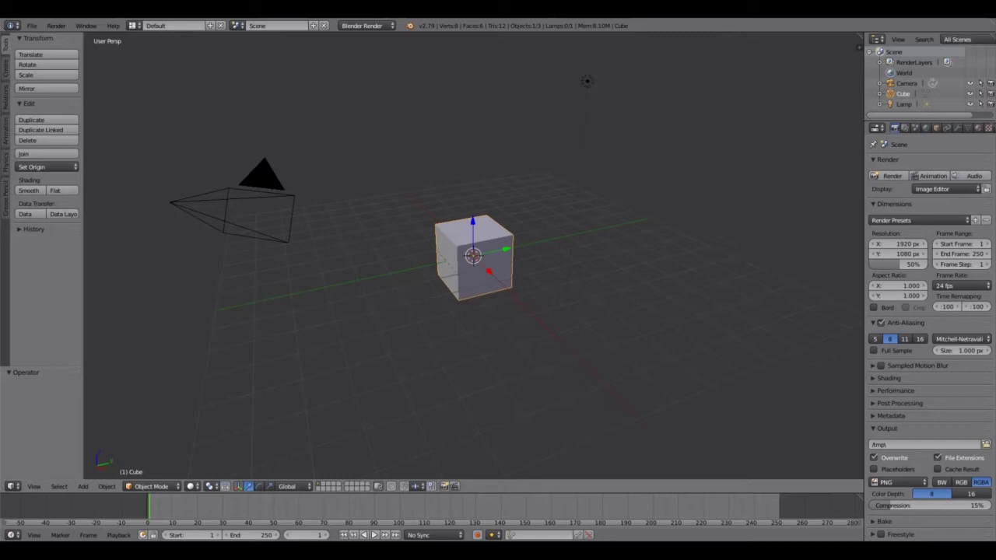
Step: Delete all the default objects in the scene: the cube, camera and lamp
key(a)
key(a)
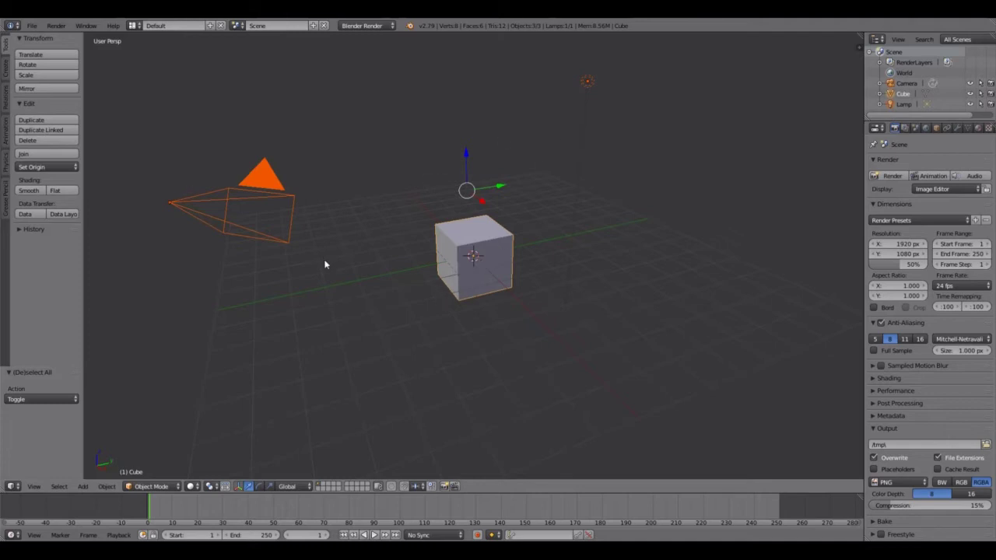
key(x)
click(338, 312)
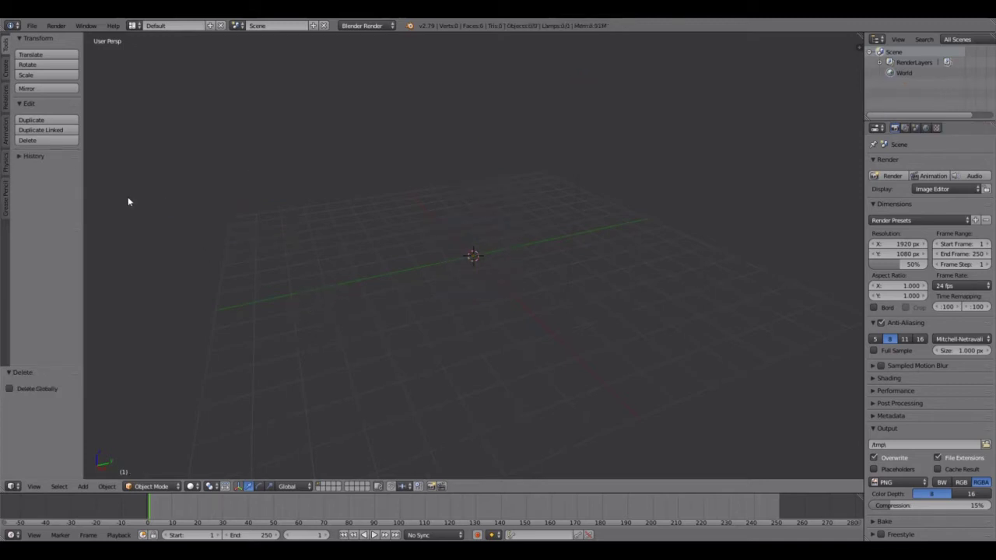
Step: Add a mesh cylinder at the scene's centre and raise it about 1.15 units along Z
click(161, 486)
click(7, 70)
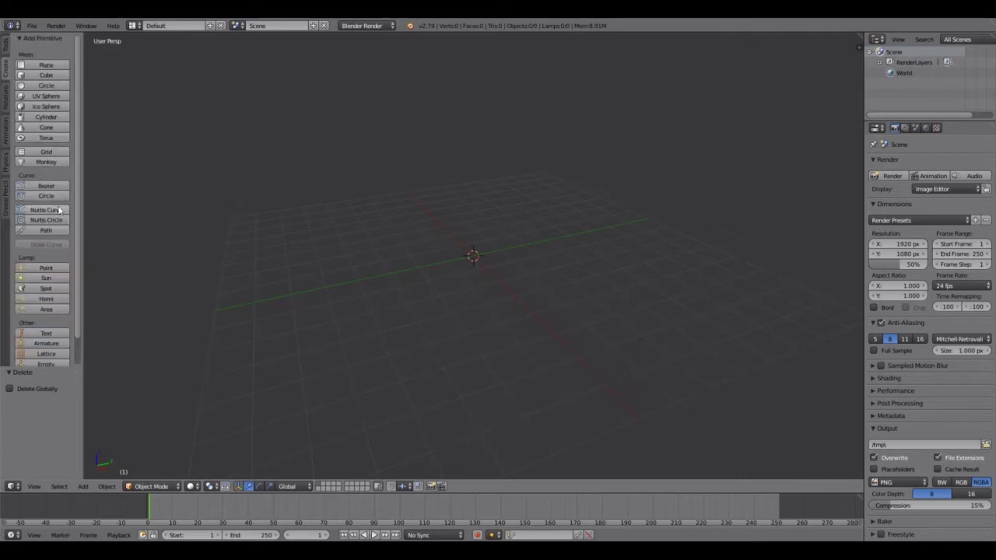
click(46, 117)
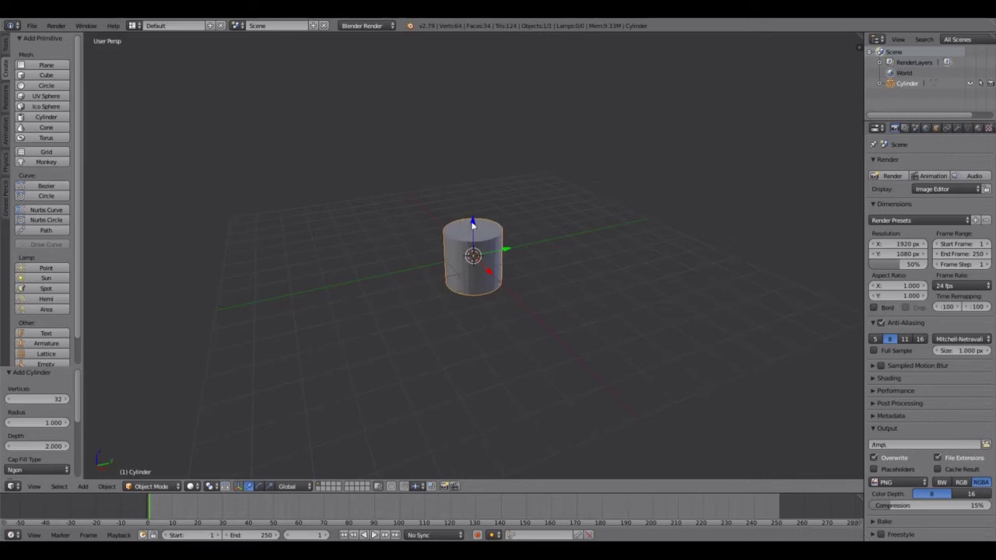
drag(474, 224, 474, 195)
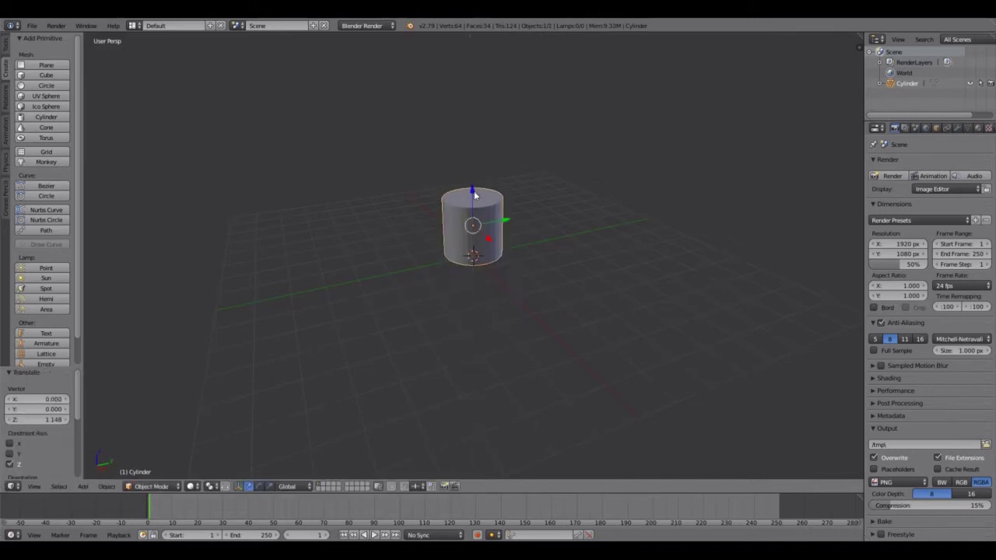
Step: Rotate the cylinder about -89° around X to lie horizontally and stretch it by about 3.4 along Y
key(r)
key(x)
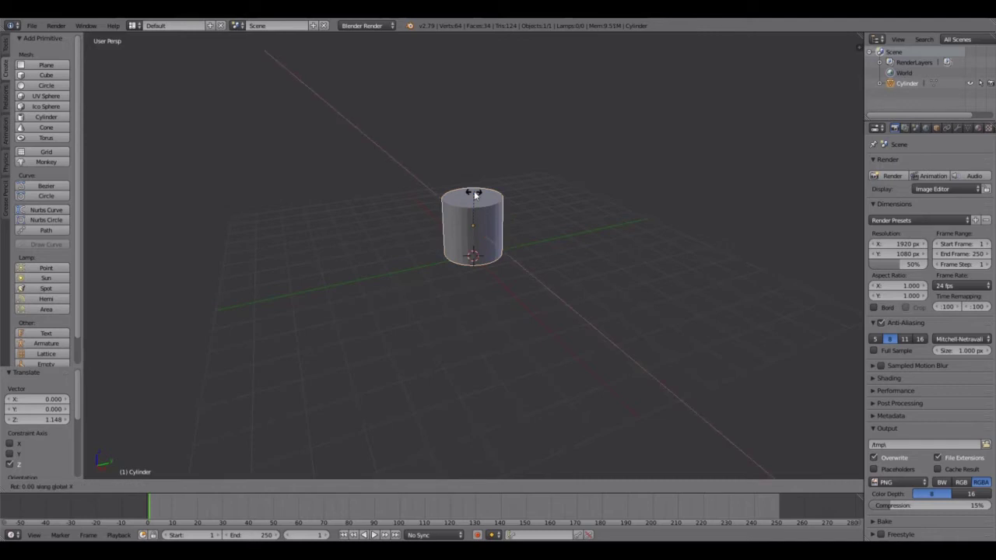
click(548, 228)
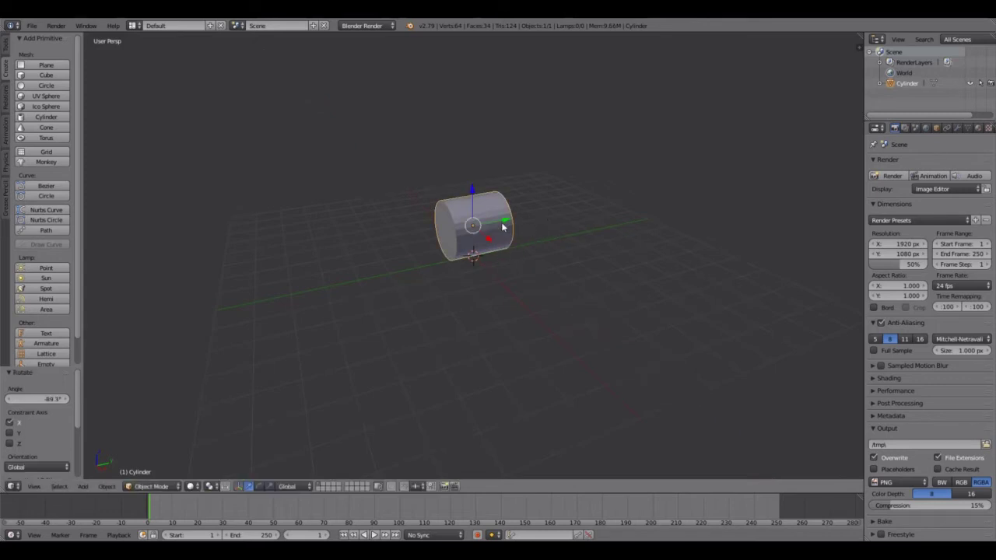
key(s)
key(y)
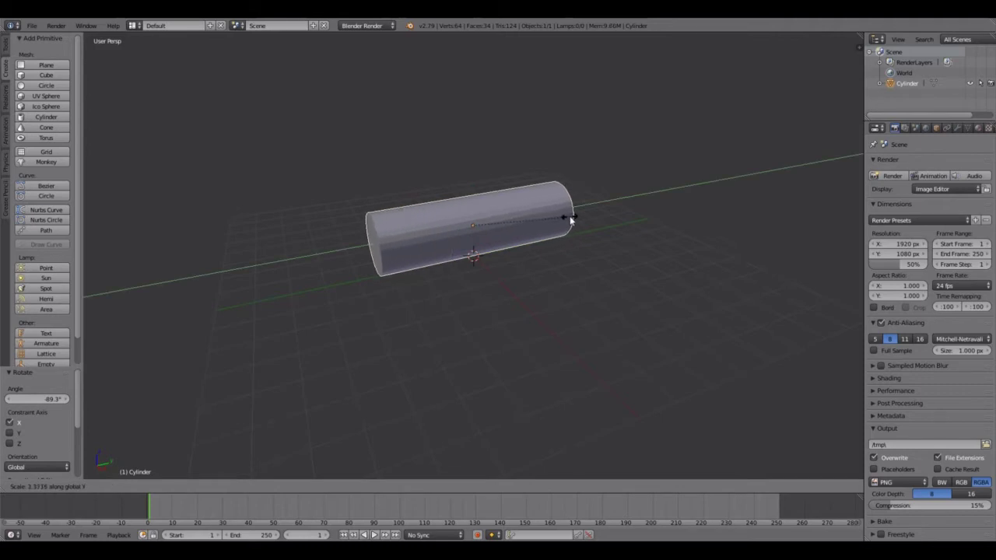
click(570, 216)
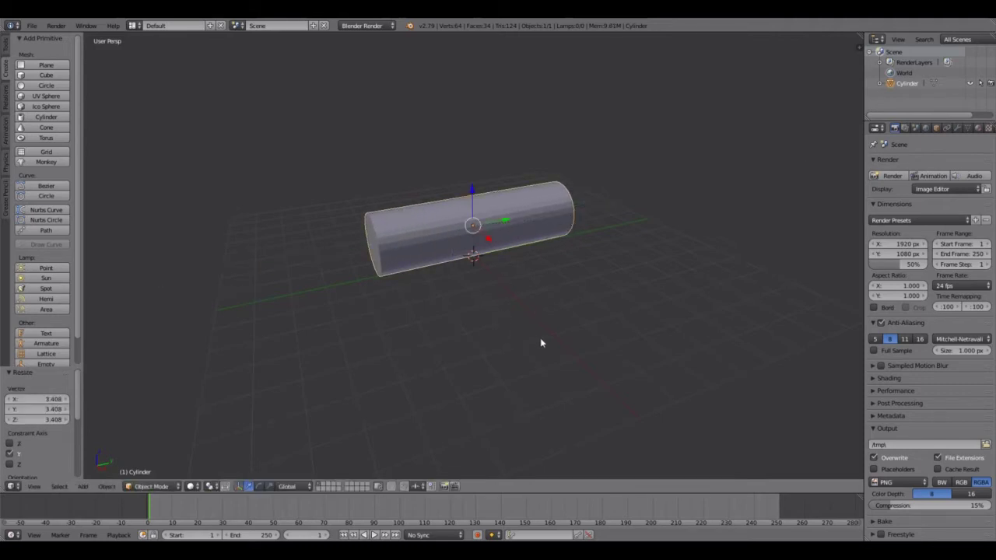
Step: Put the cylinder in Edit Mode and deselect all of its geometry
middle_drag(541, 340, 514, 325)
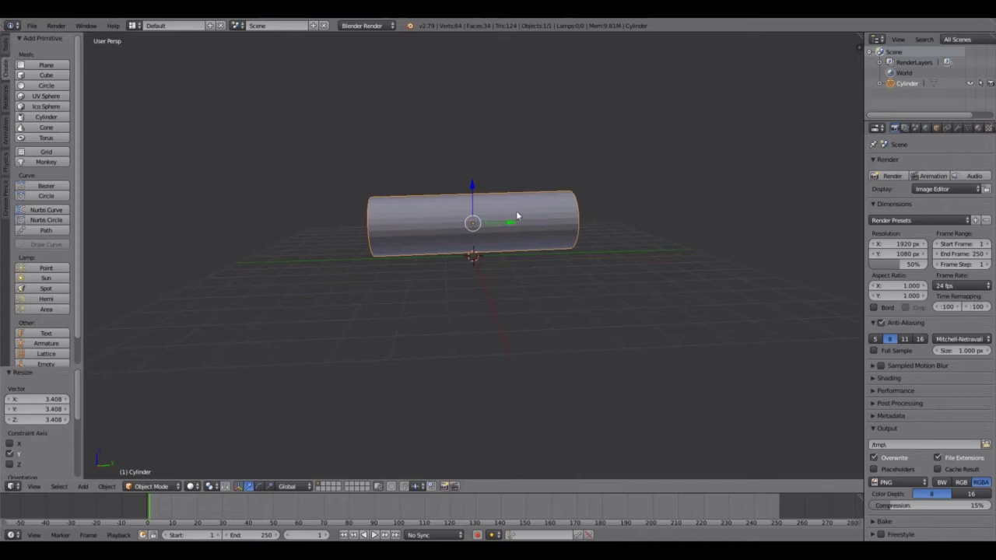
middle_drag(403, 296, 493, 305)
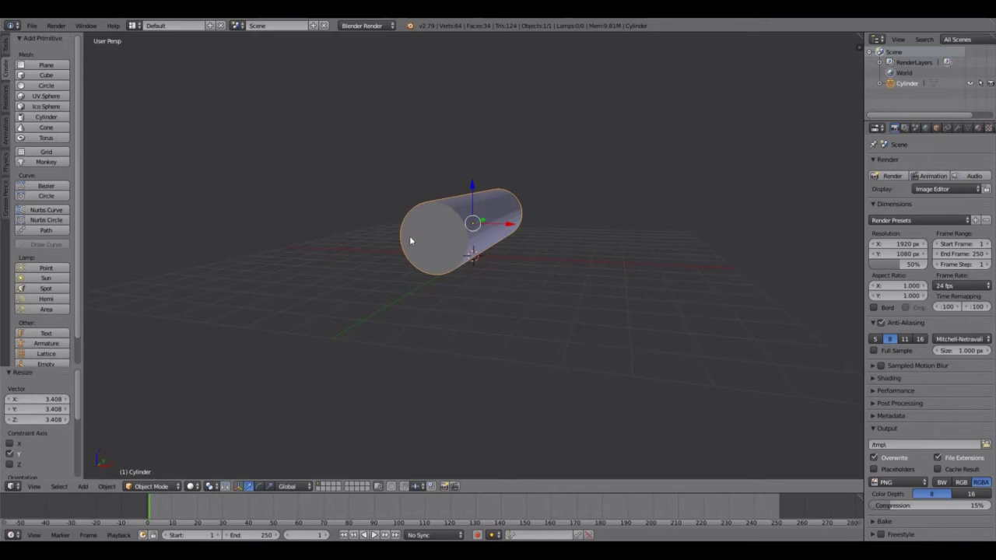
middle_drag(449, 278, 587, 242)
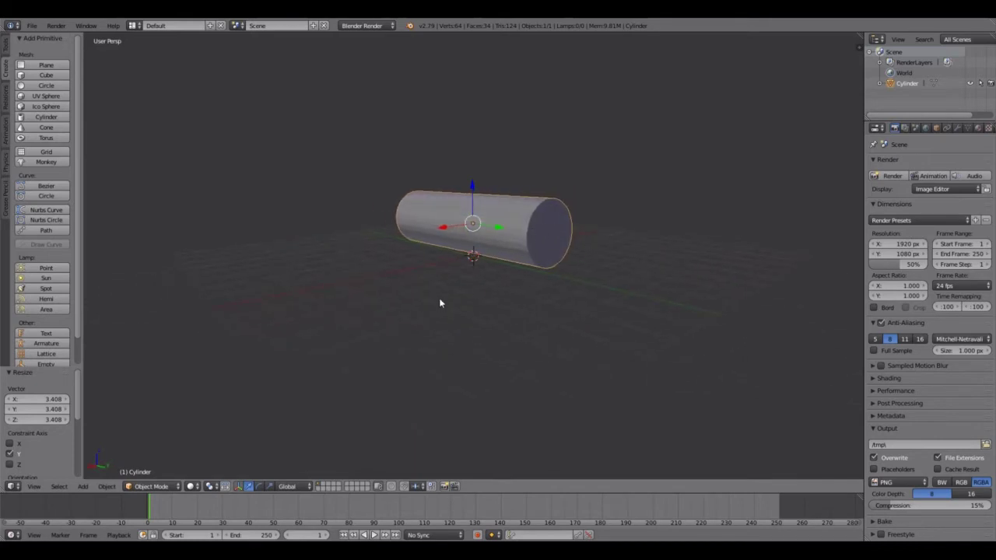
middle_drag(353, 324, 409, 316)
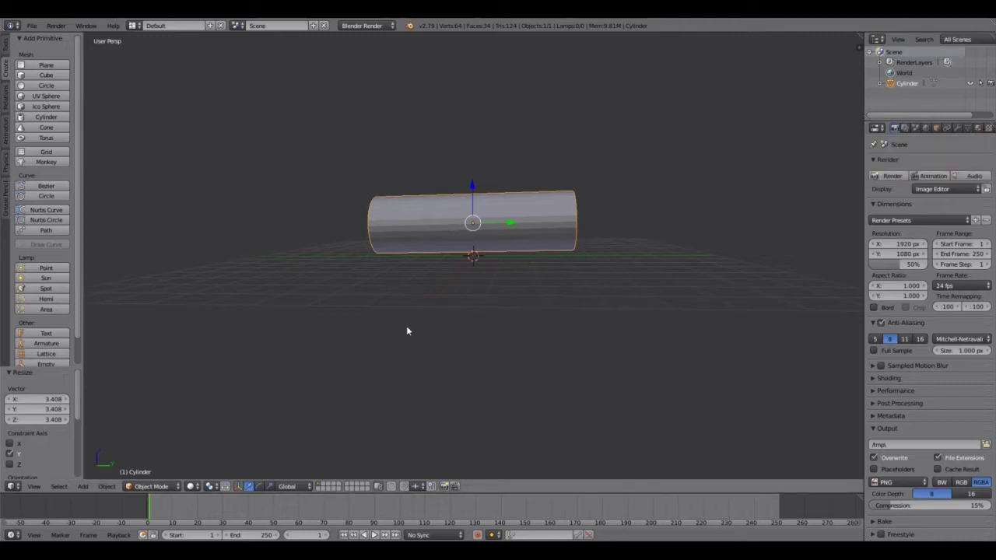
click(161, 487)
click(155, 465)
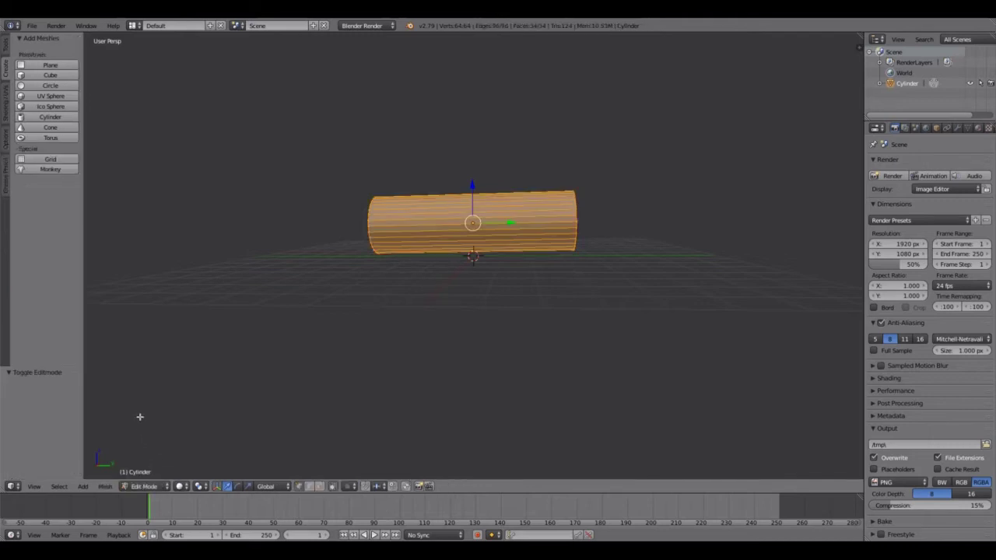
key(a)
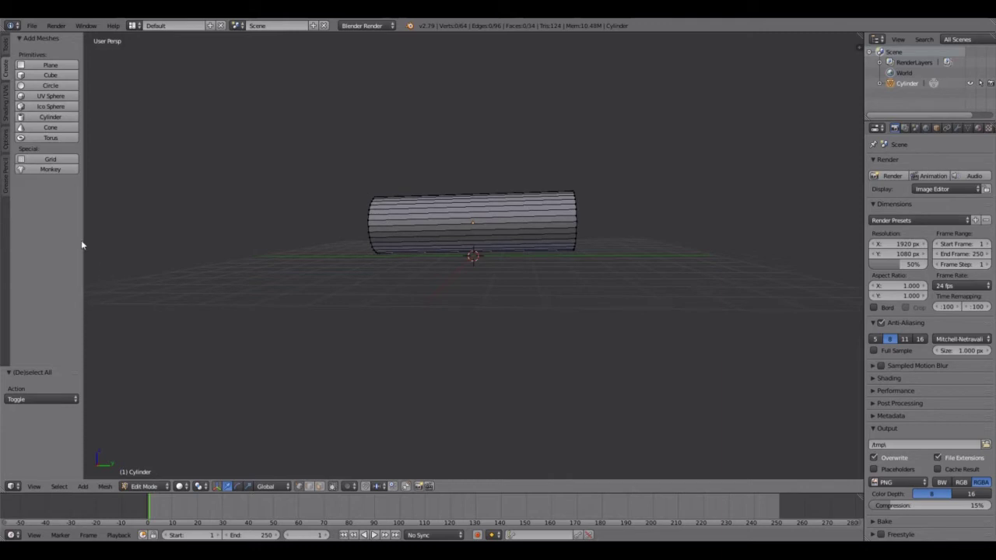
Step: Add six evenly spaced loop cuts around the cylinder's length and leave its geometry deselected
click(5, 46)
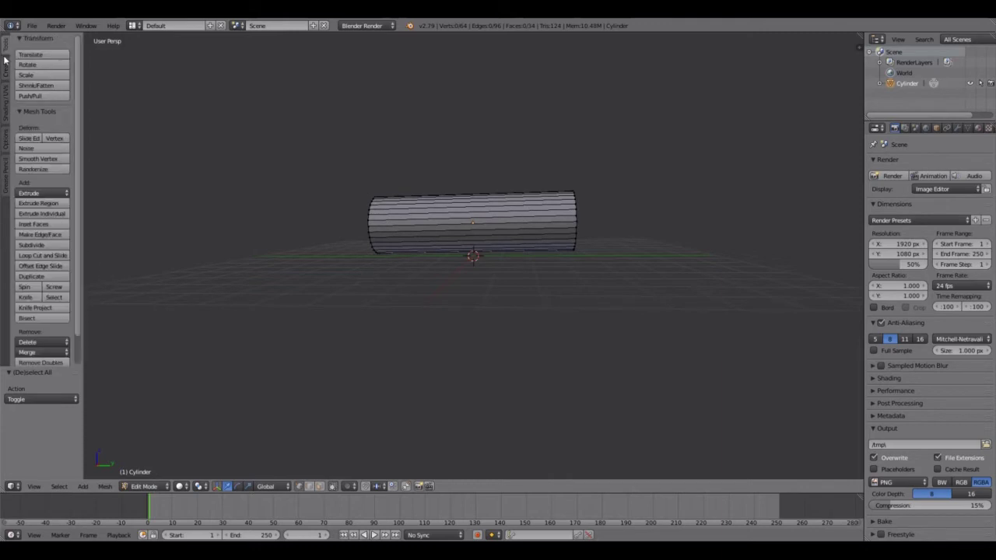
click(47, 257)
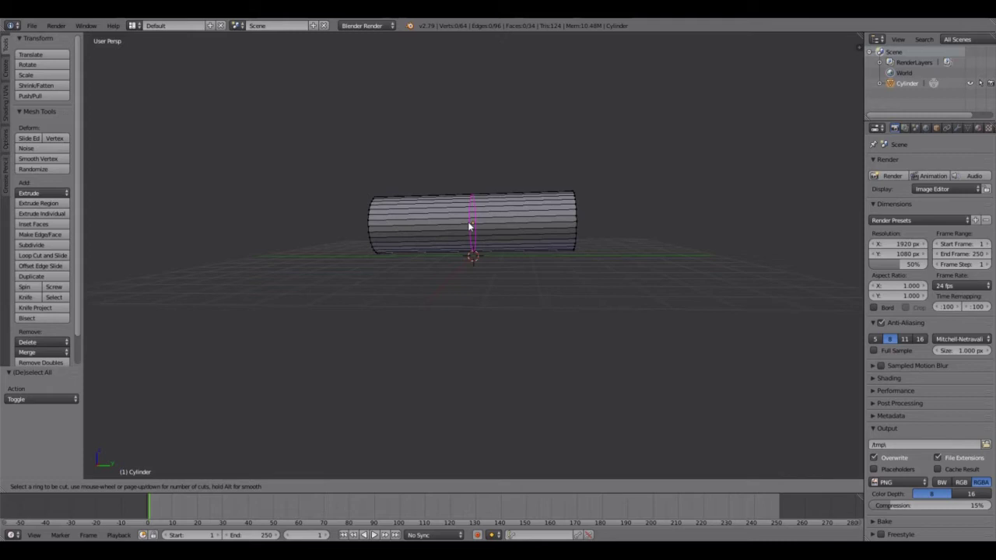
scroll(470, 227, up, 2)
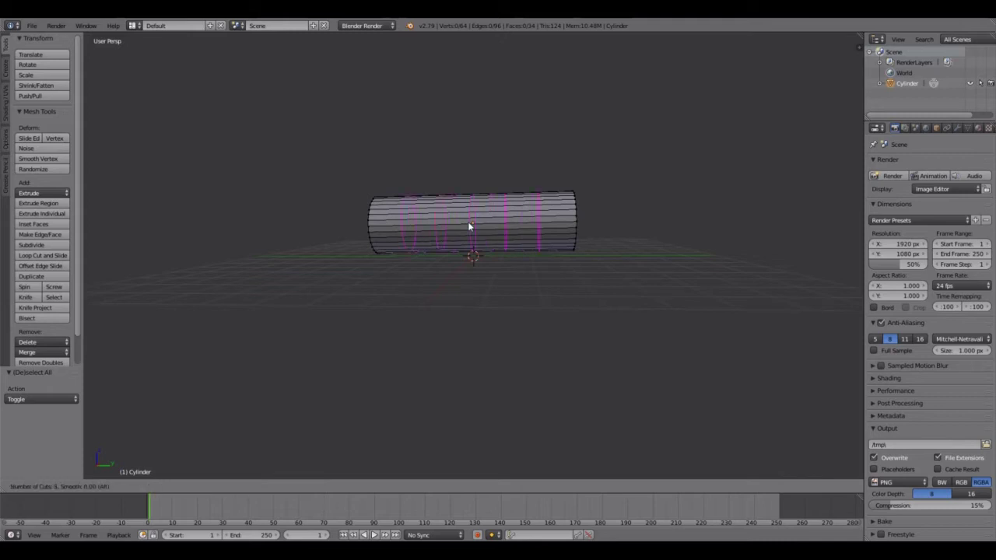
scroll(469, 226, up, 1)
click(469, 227)
click(469, 226)
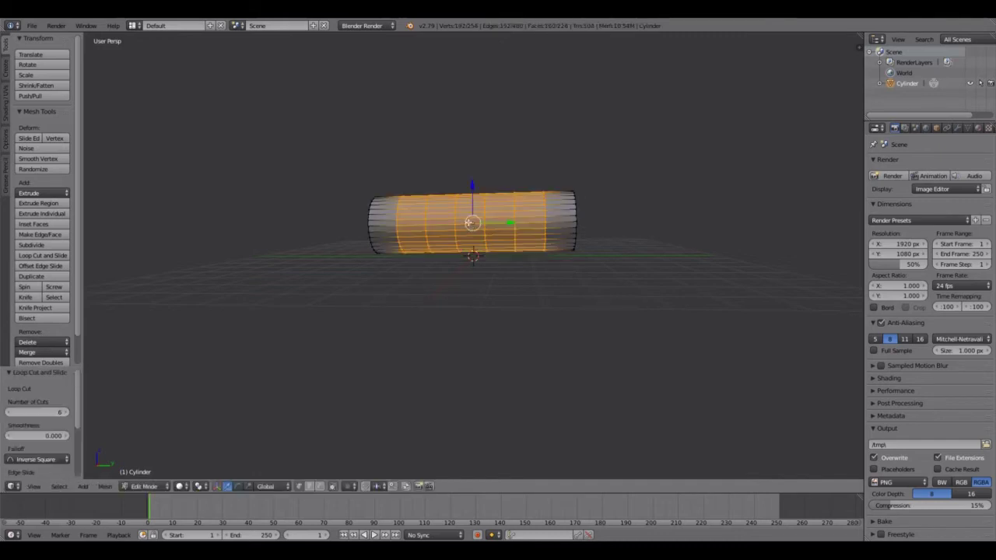
key(a)
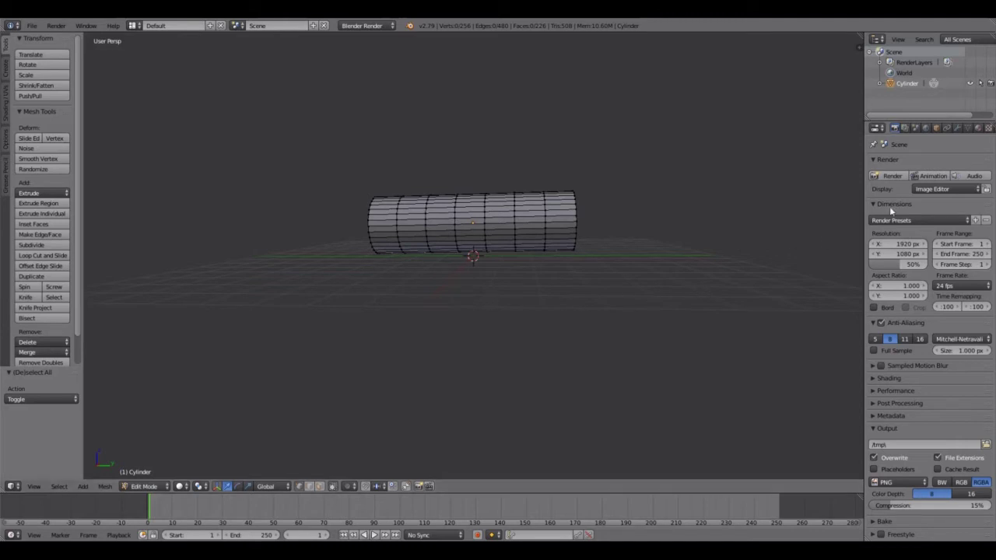
Step: Create a new material on the cylinder and add a new image texture to it
click(978, 131)
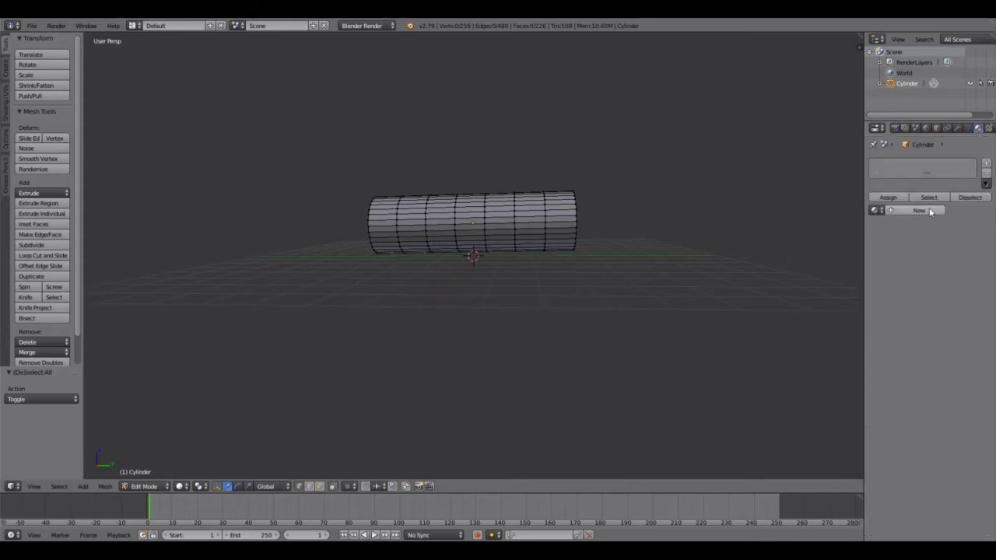
click(926, 211)
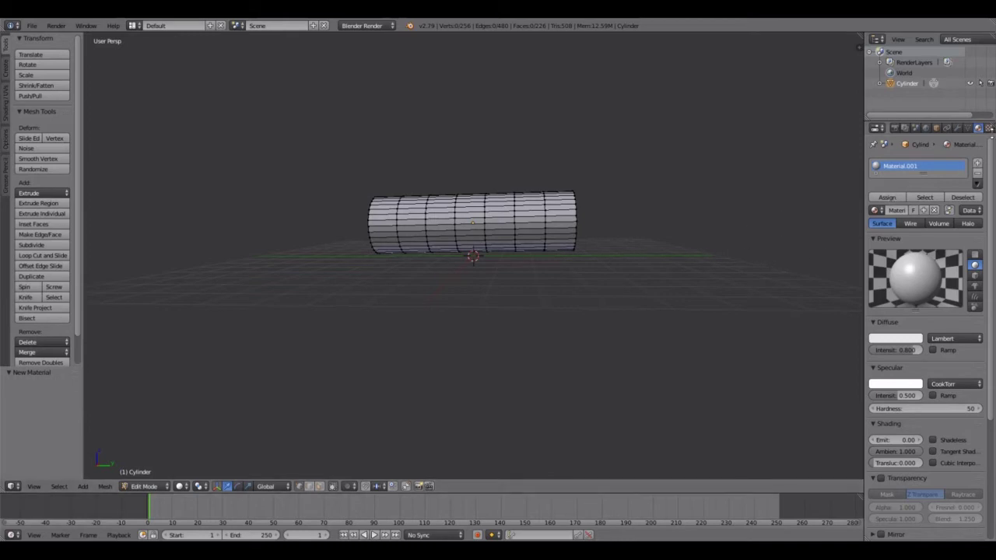
click(989, 128)
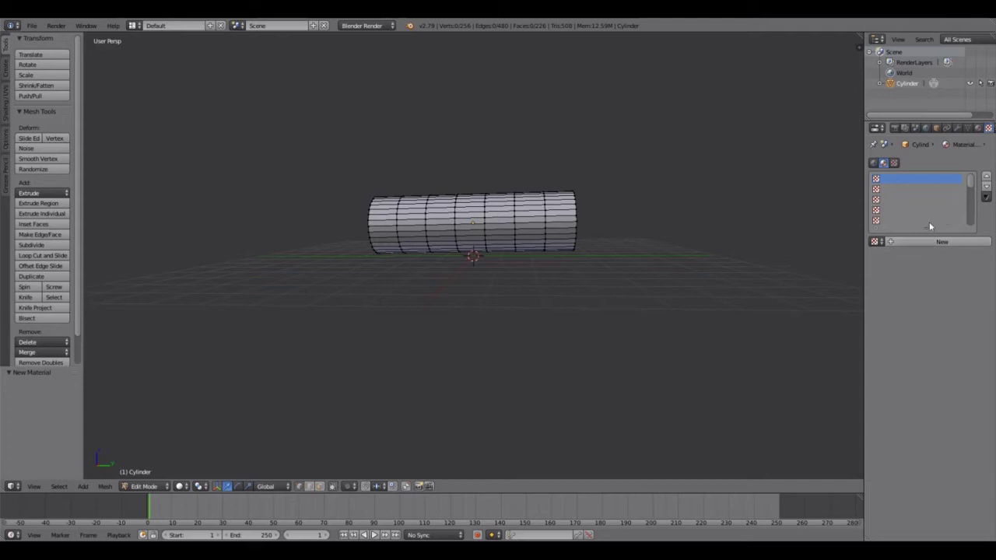
click(924, 242)
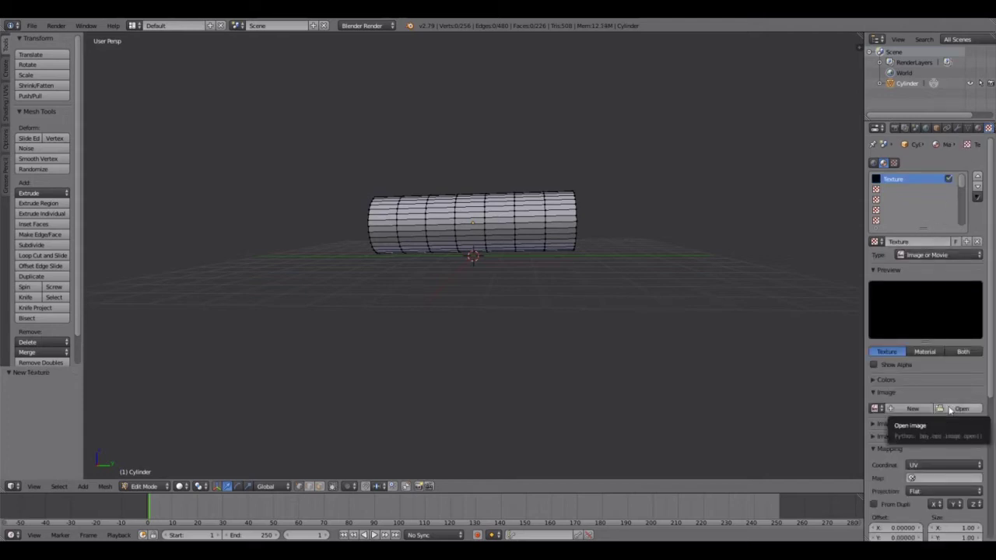
Step: Load bark.png from the user's Pictures folder as the texture's image
click(951, 410)
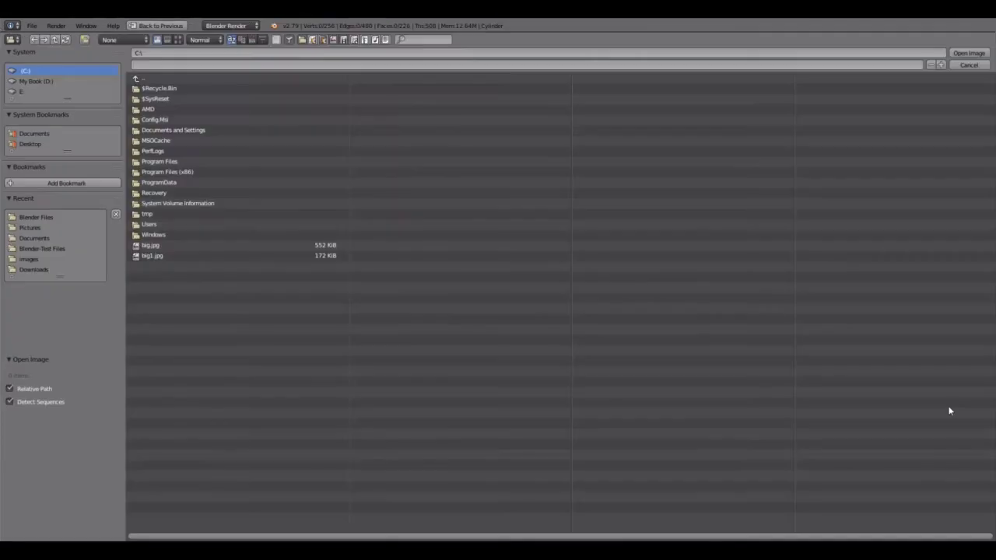
click(162, 224)
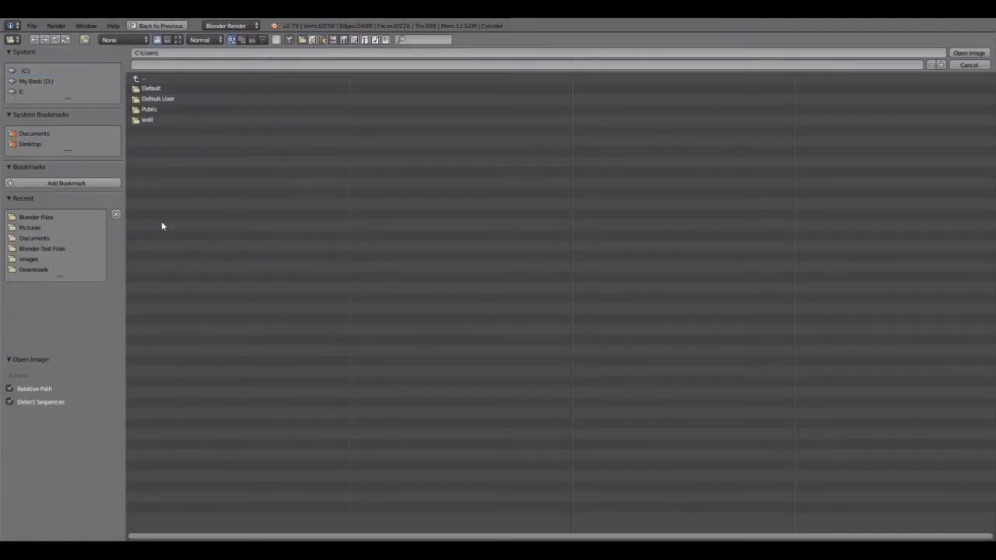
click(146, 120)
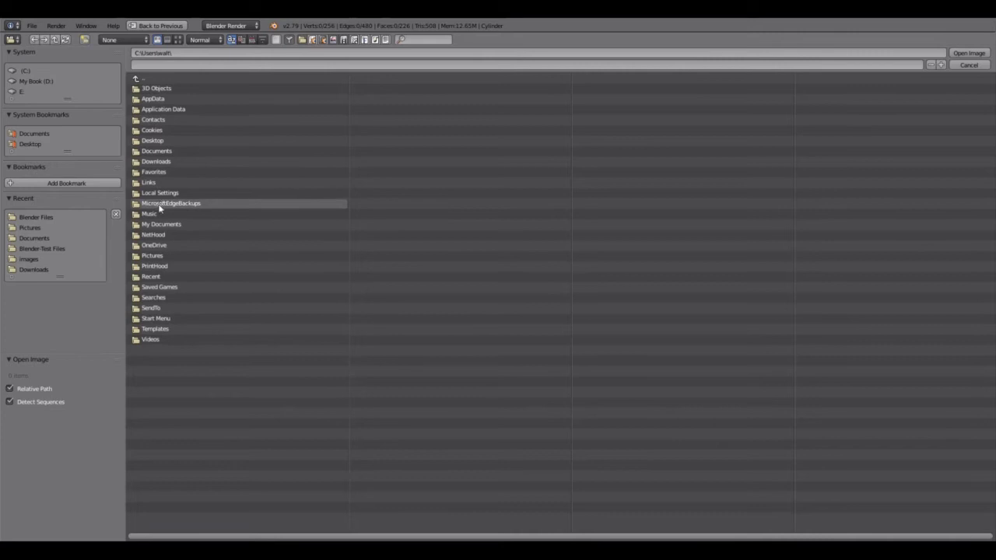
click(156, 254)
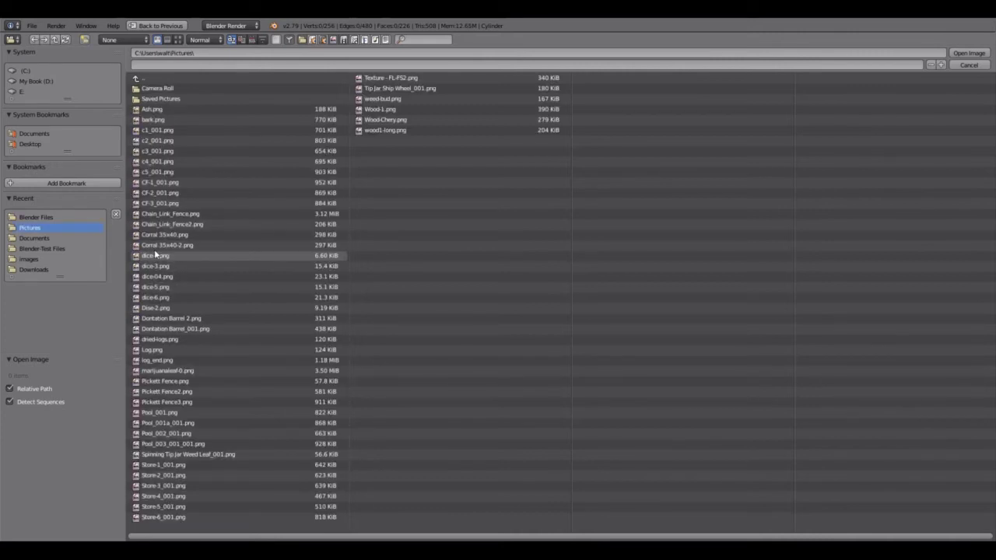
click(155, 120)
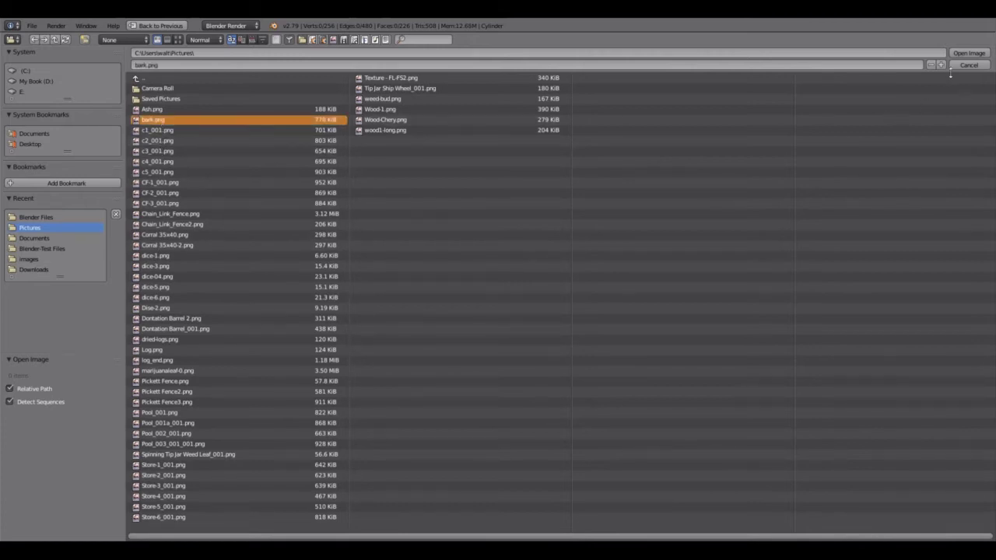
click(964, 56)
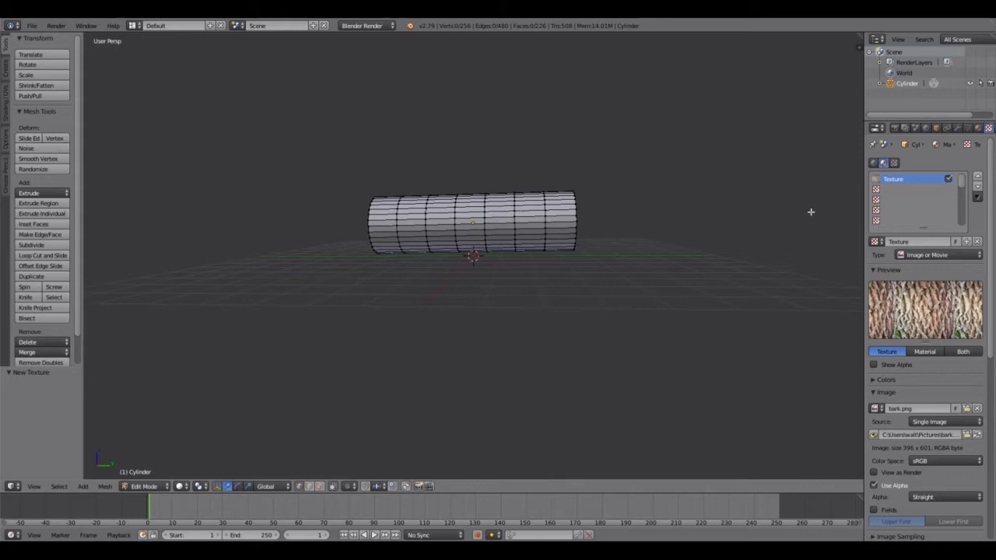
Step: Add a second material slot to the cylinder and create a new material in it
click(979, 128)
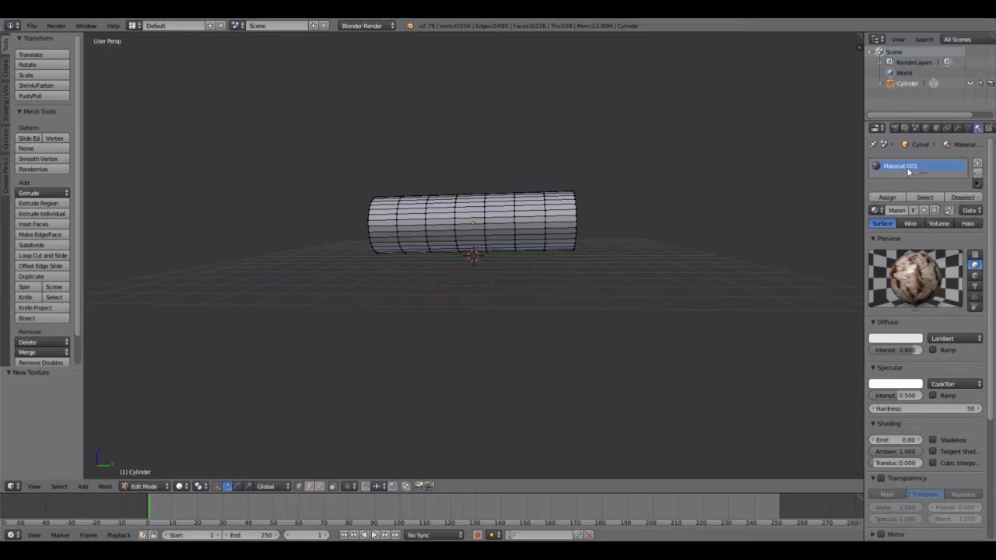
click(979, 166)
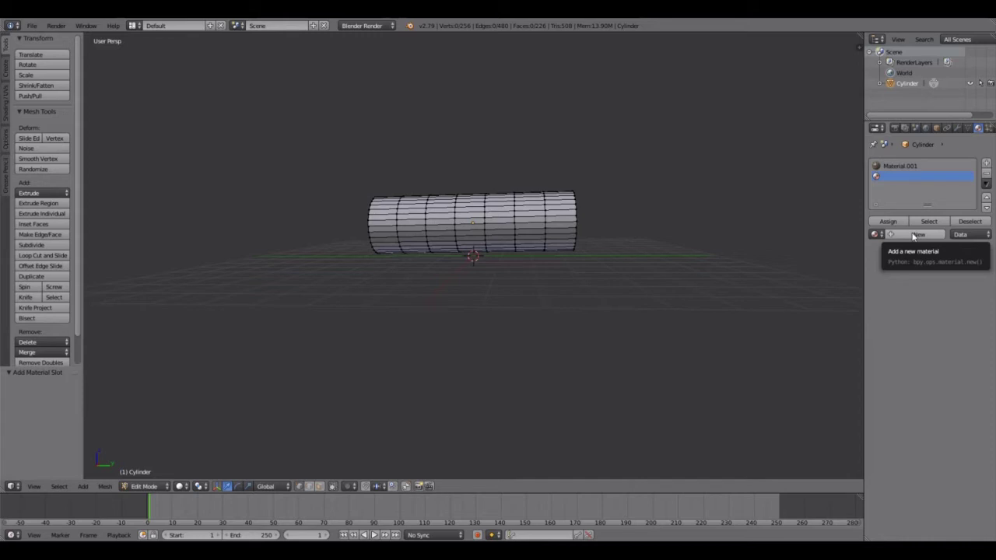
click(915, 235)
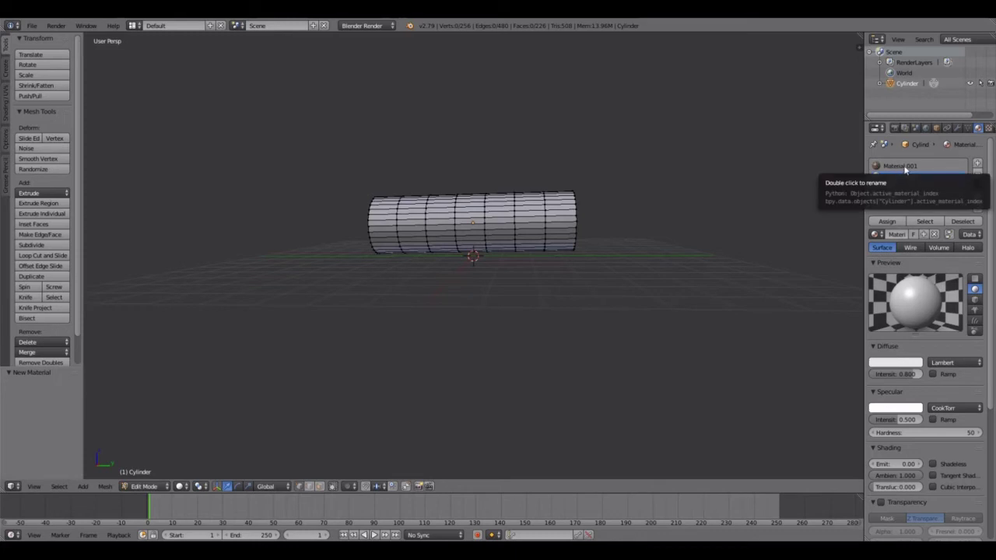
Step: Rename the cylinder's first material, the one with the bark texture, as Bark
double_click(906, 168)
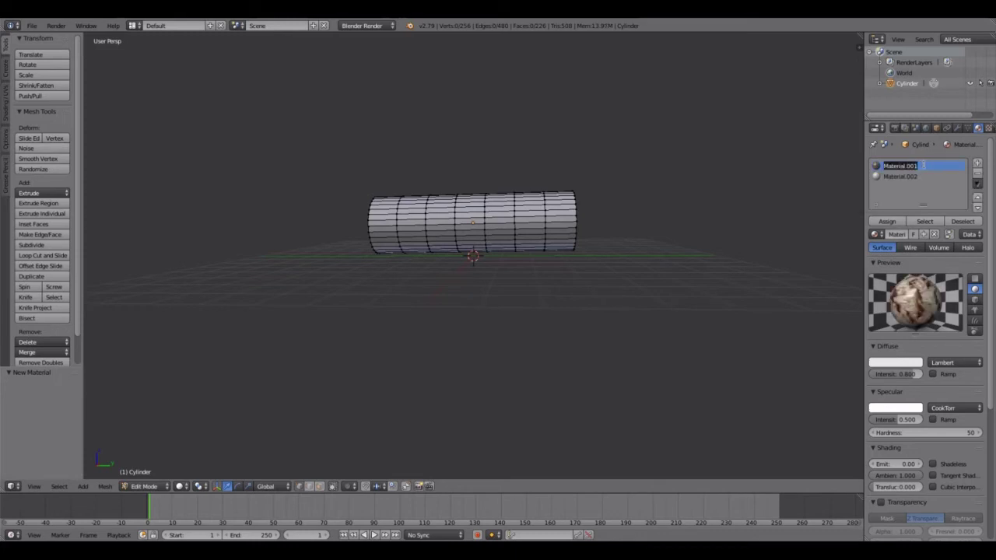
key(BackSpace)
key(Return)
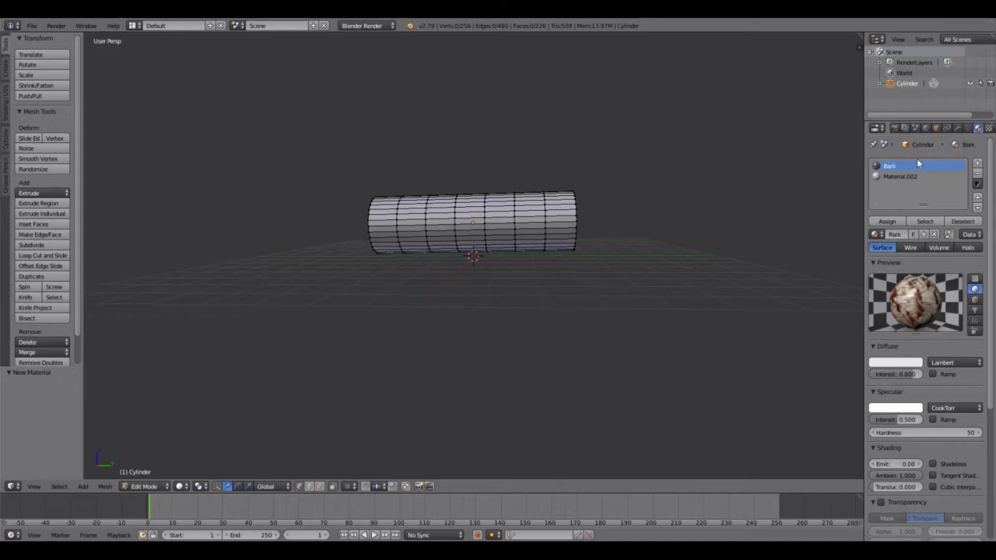
Step: Rename the cylinder's second material as Log-end
click(915, 178)
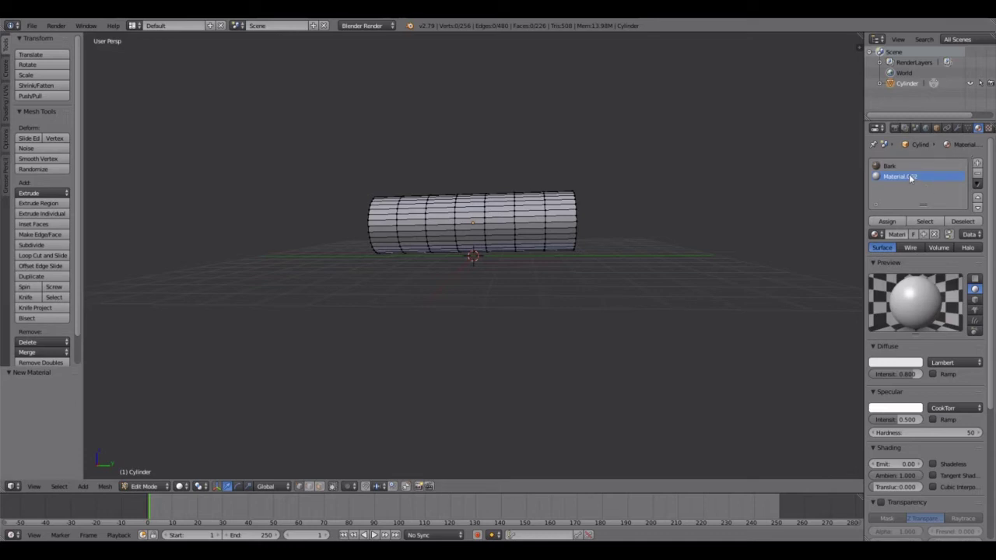
double_click(912, 179)
key(BackSpace)
key(Return)
Step: Add a new image texture to the Log-end material and load log_end.png from the user's Pictures folder
click(989, 128)
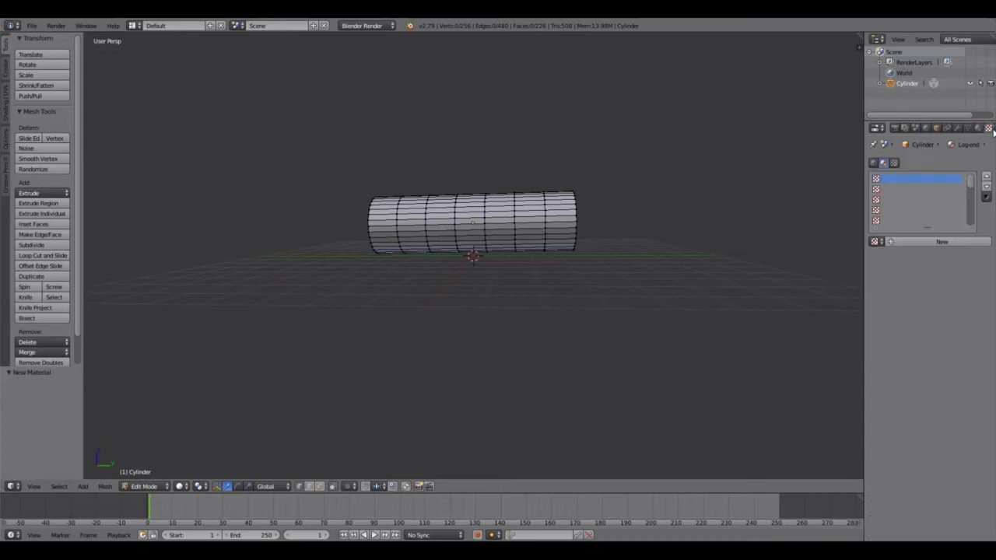
click(928, 244)
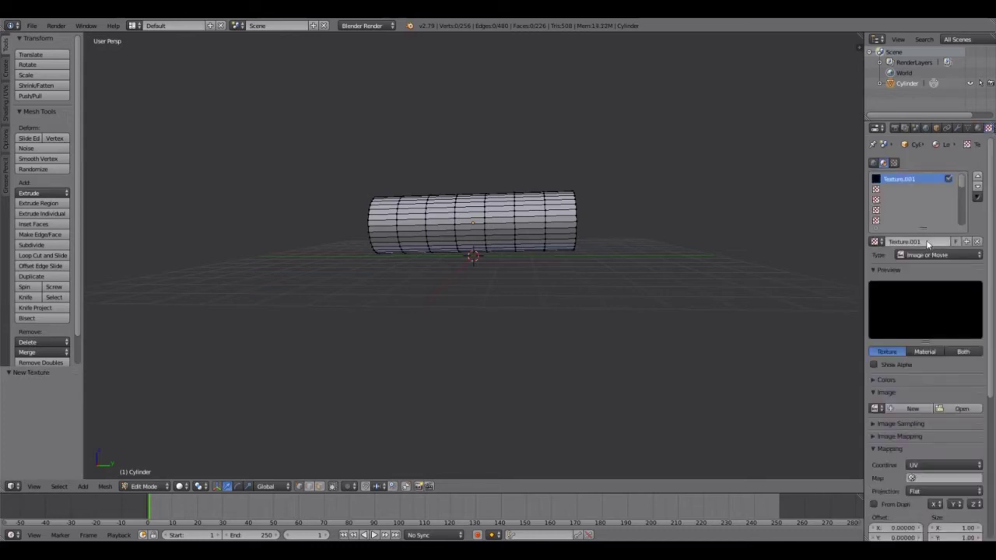
click(958, 409)
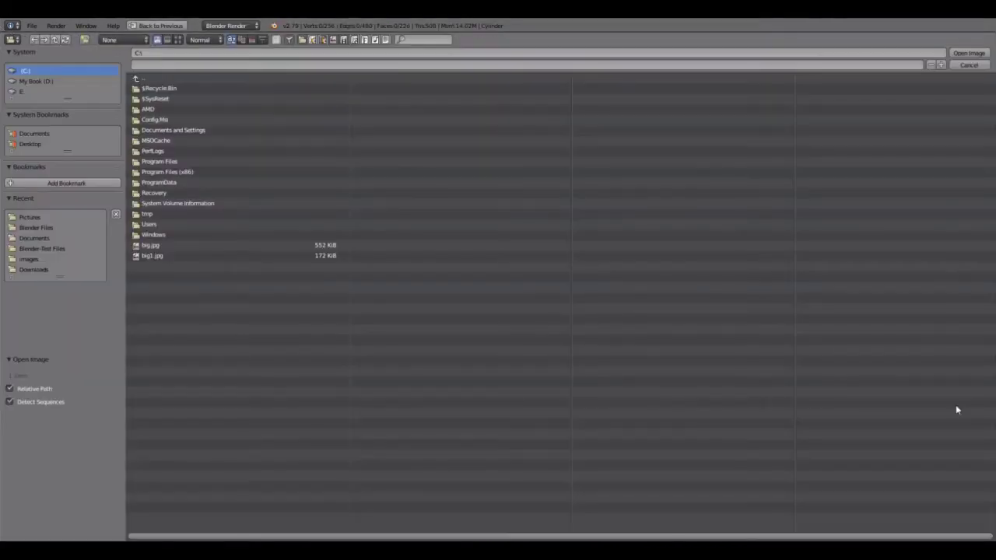
click(153, 225)
click(148, 119)
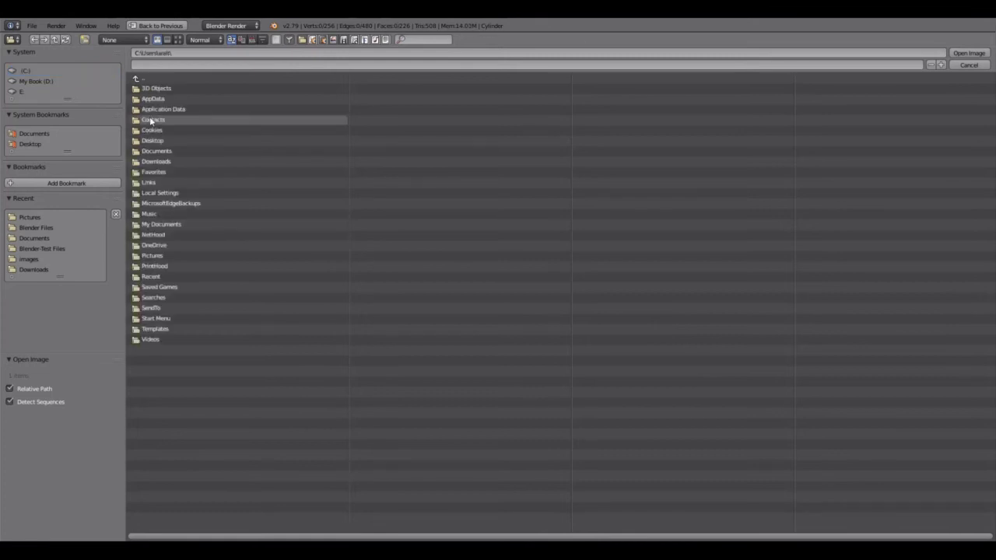
click(158, 256)
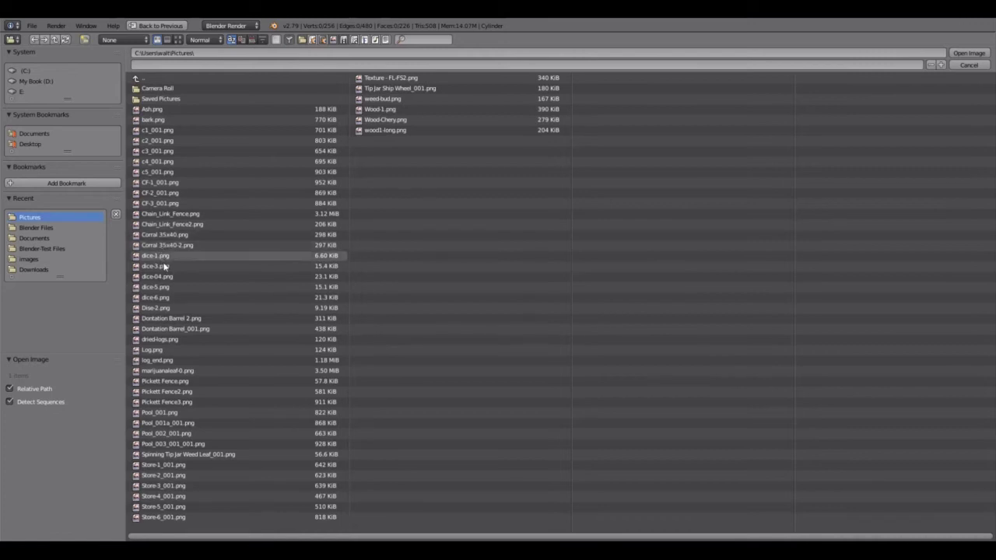
click(160, 361)
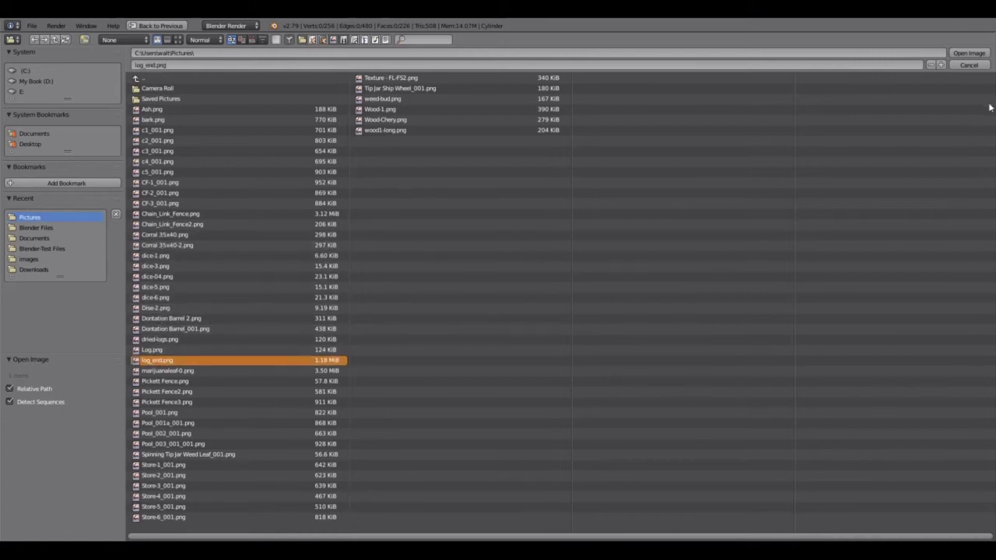
click(970, 53)
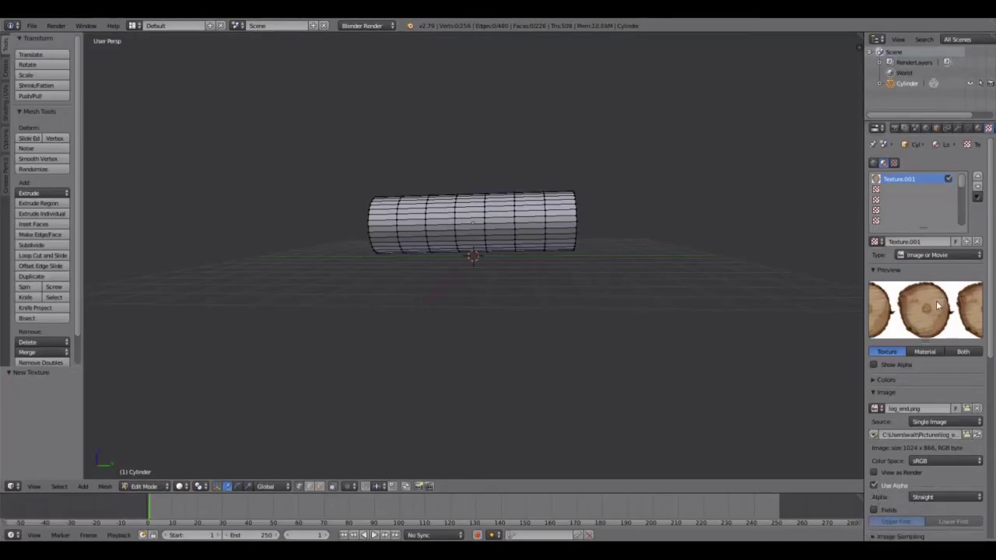
Step: Make Bark the active material, and switch to face selection without limiting it to visible geometry
click(977, 130)
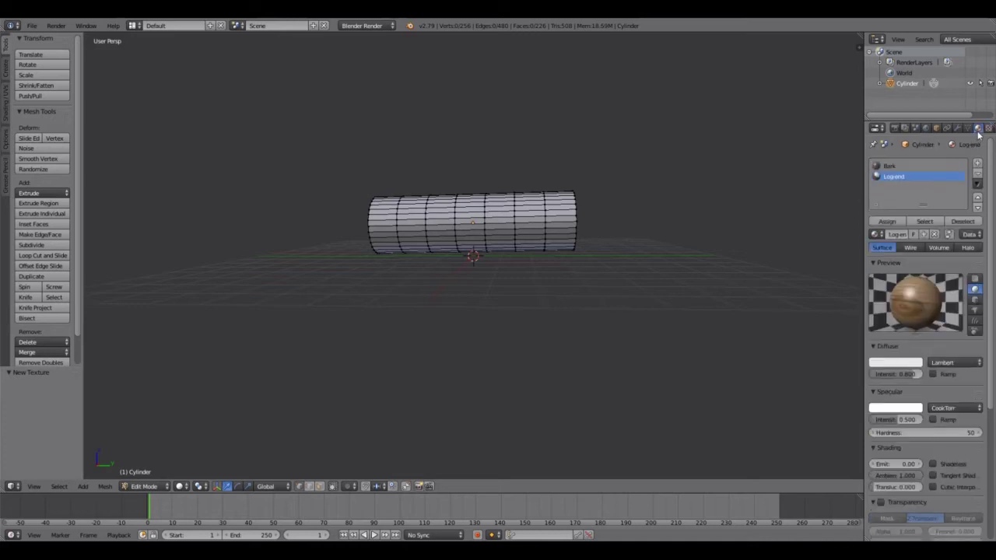
click(897, 168)
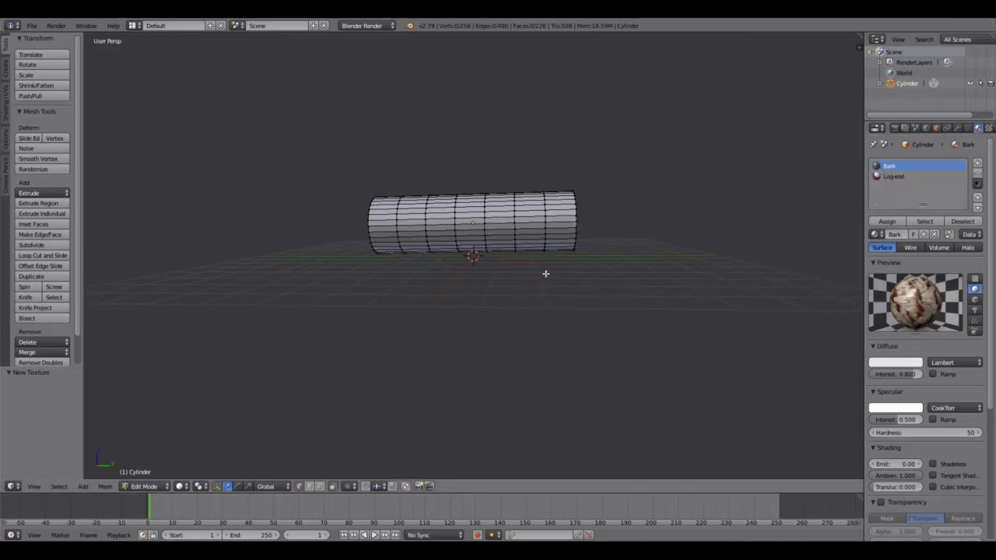
middle_drag(553, 281, 485, 288)
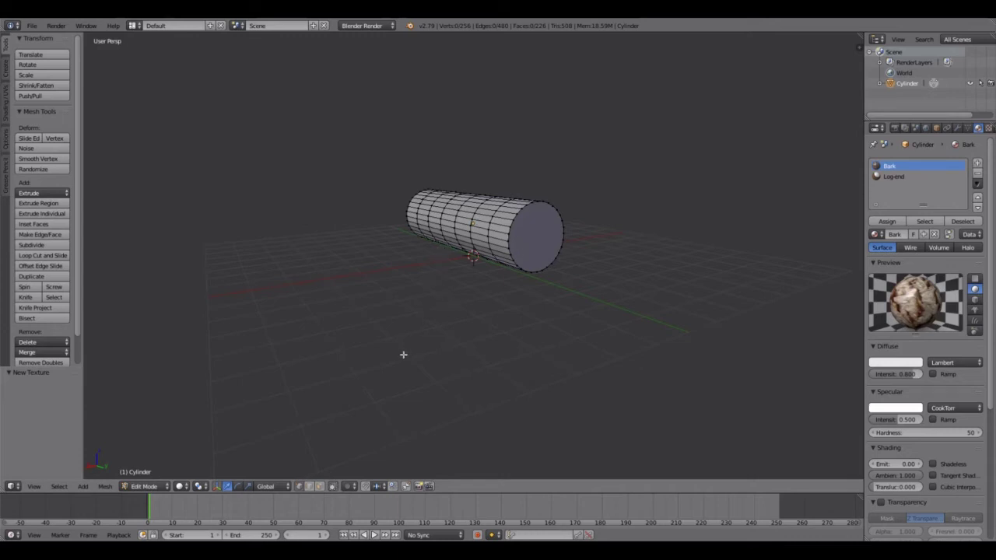
middle_drag(402, 356, 444, 347)
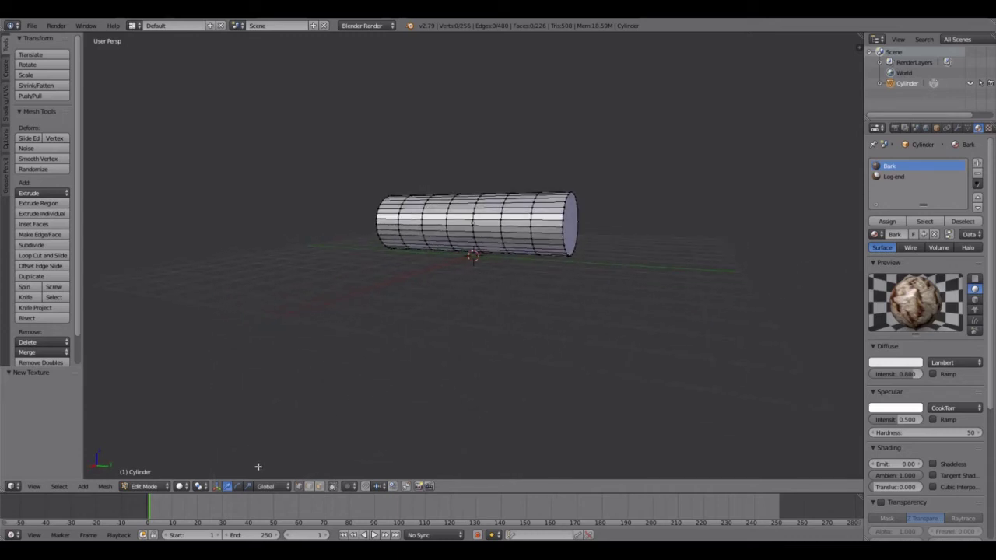
click(322, 486)
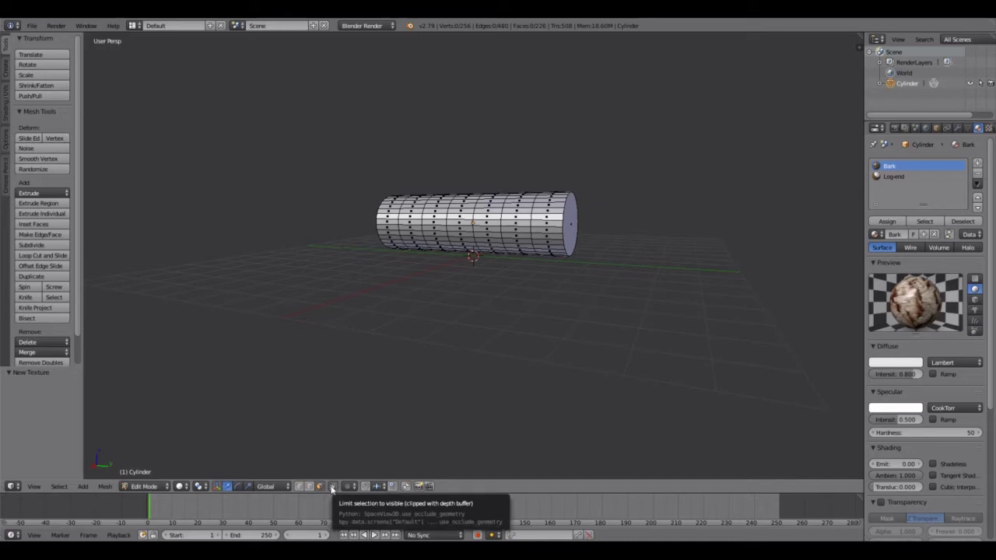
click(332, 486)
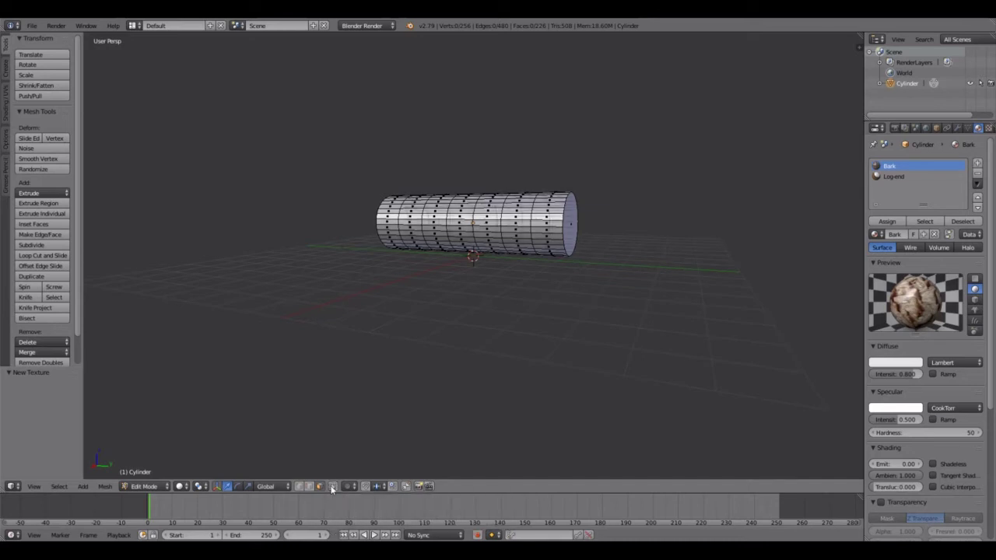
Step: Box-select all side faces around the cylinder, leaving out the two end caps
middle_drag(495, 362, 518, 366)
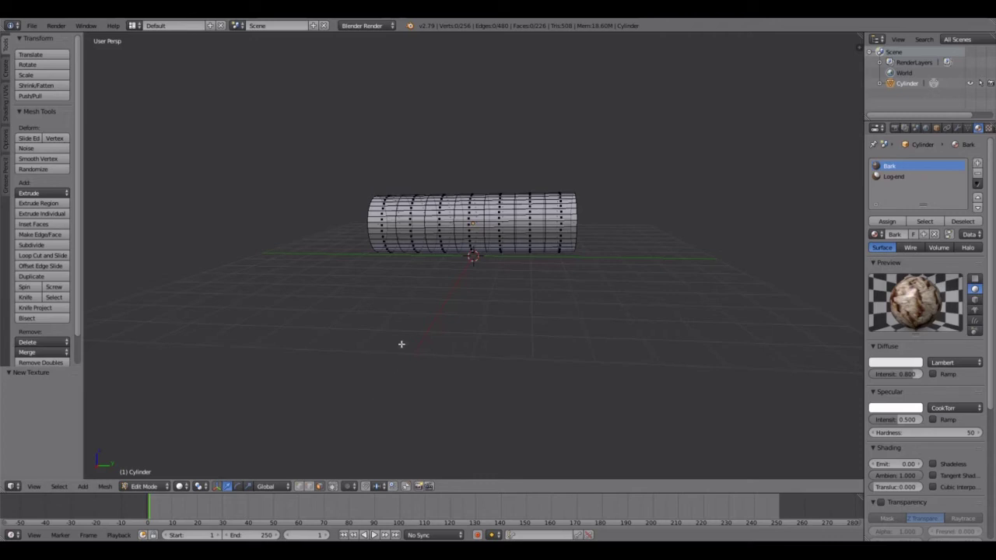
middle_drag(397, 296, 405, 297)
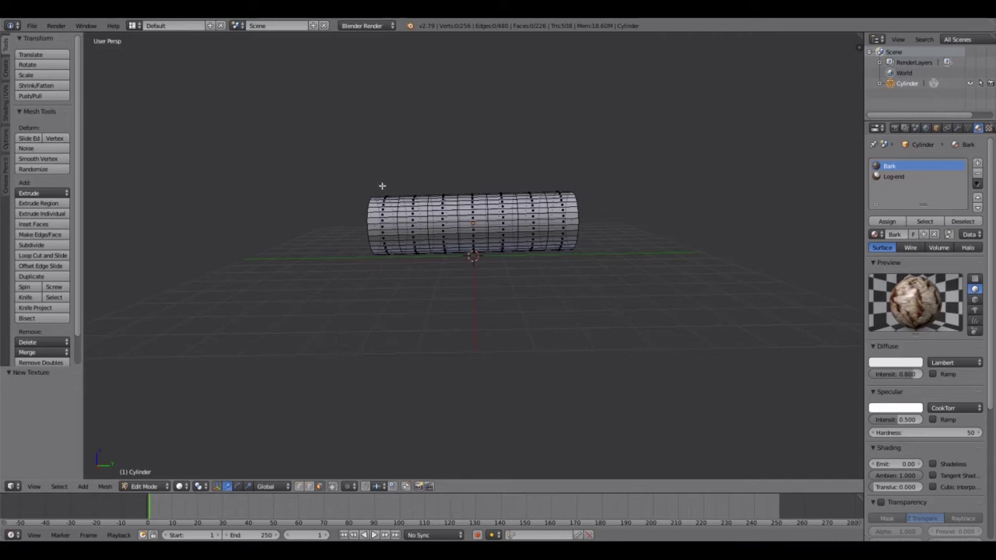
key(b)
drag(378, 173, 569, 266)
mouse_move(567, 276)
middle_down()
mouse_move(465, 285)
mouse_move(620, 277)
mouse_move(473, 282)
mouse_move(562, 280)
middle_up()
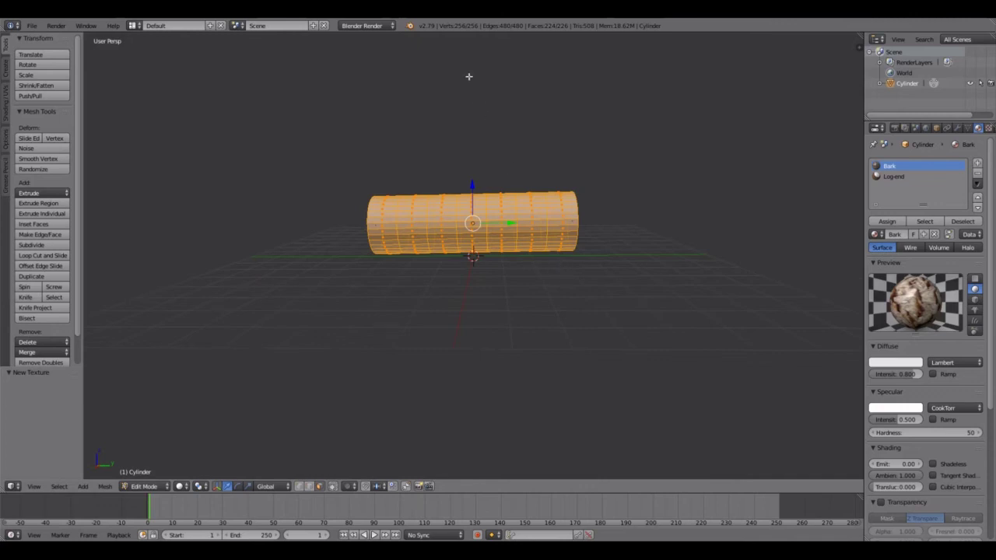
Step: Split the 3D view vertically into two areas and make the new one a UV/Image Editor
right_click(453, 33)
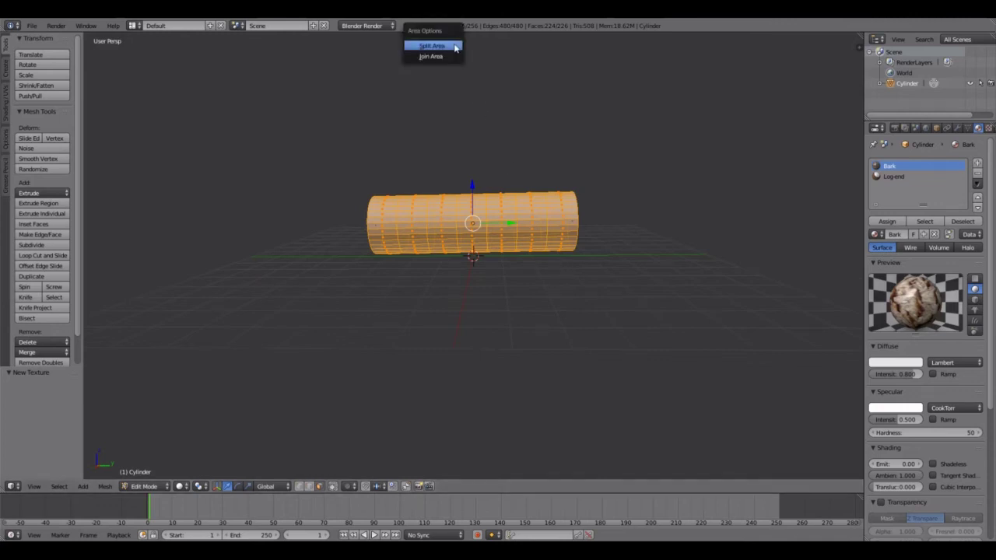
click(456, 47)
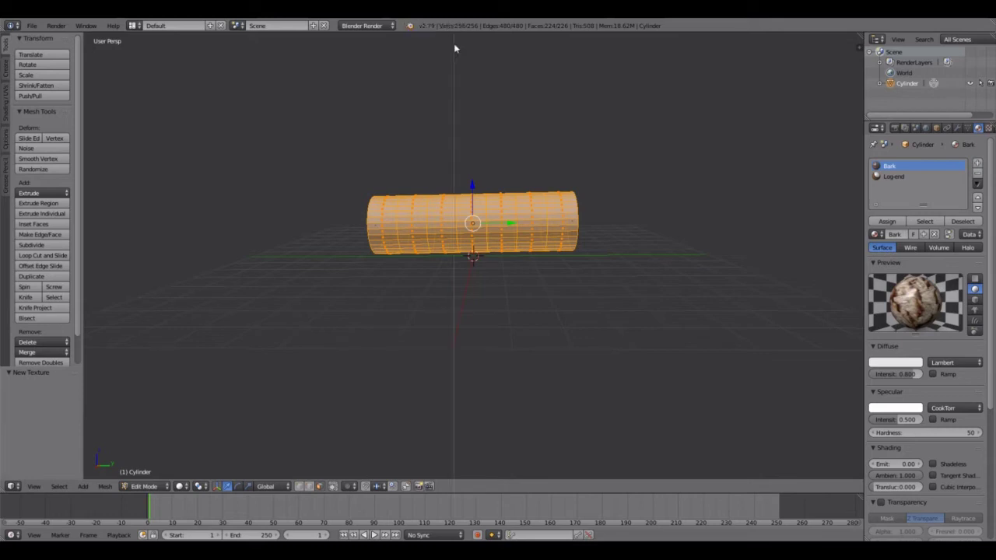
click(453, 43)
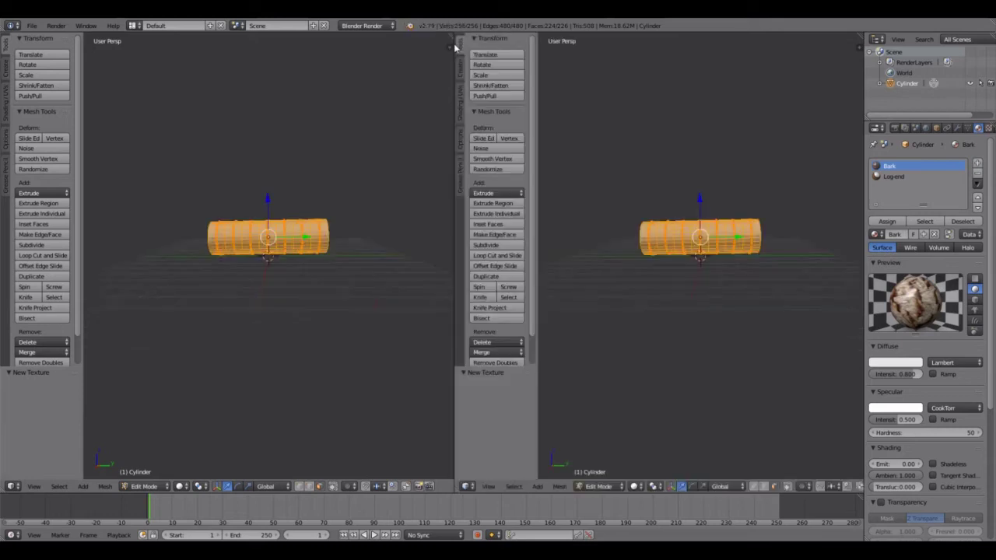
click(468, 487)
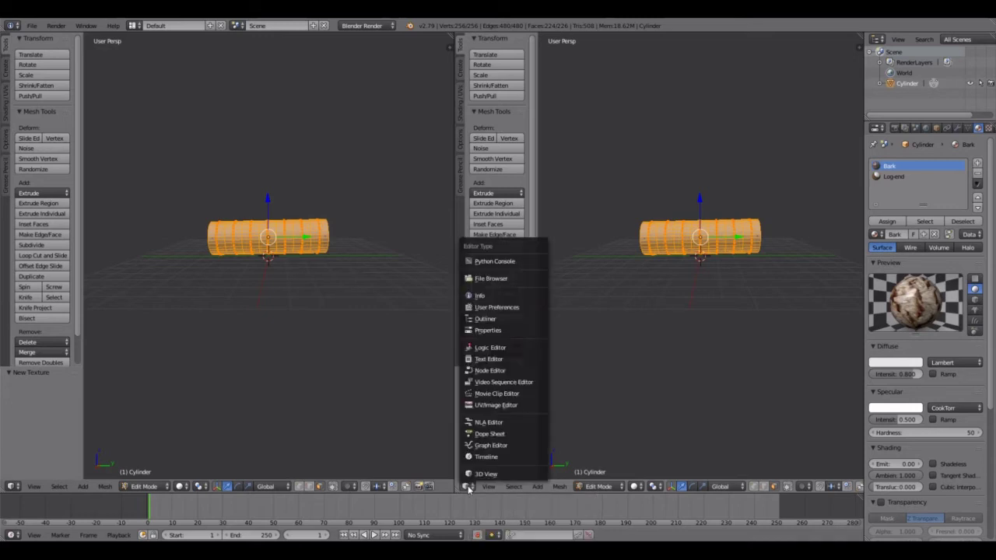
click(488, 406)
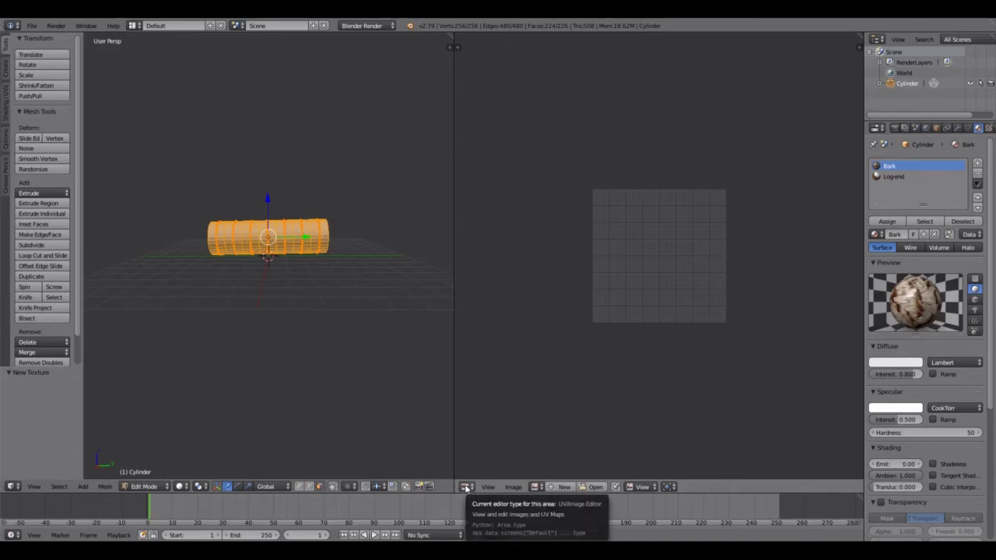
click(465, 487)
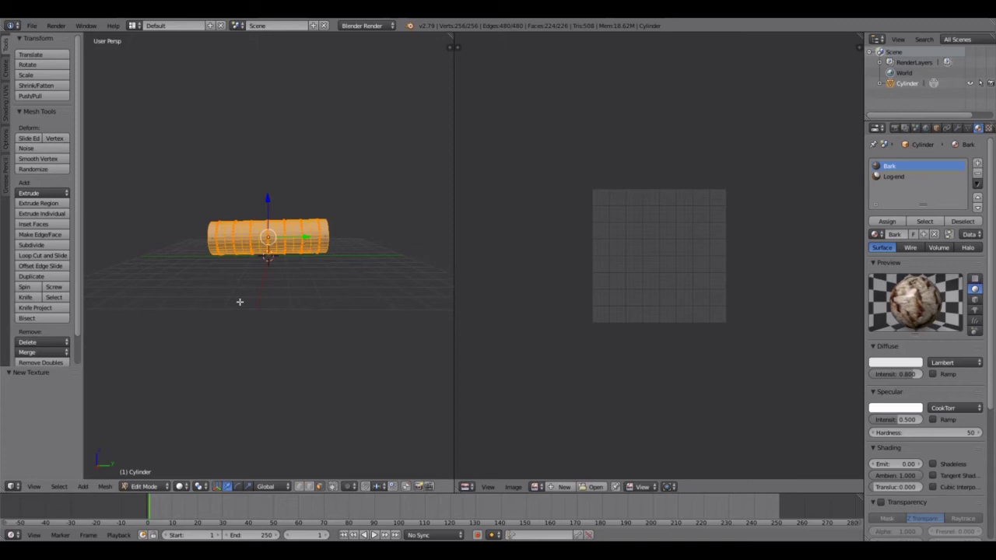
Step: Unwrap the selected side faces with Smart UV Project, keeping its default settings
key(u)
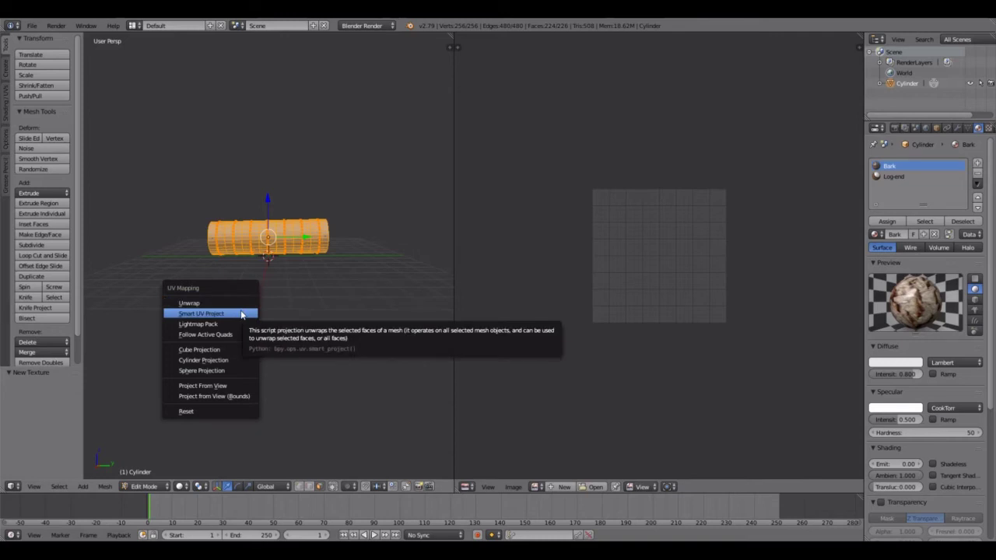
click(241, 313)
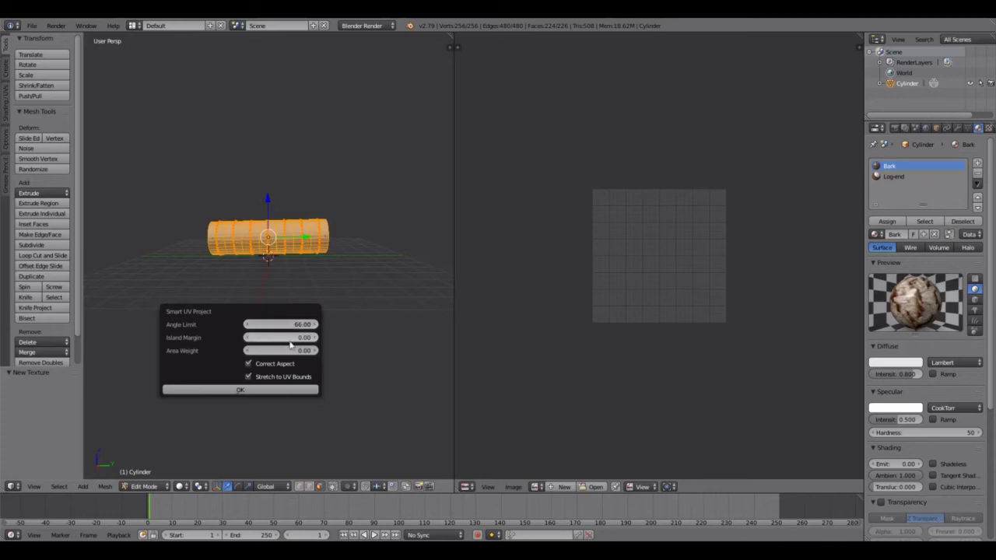
click(244, 391)
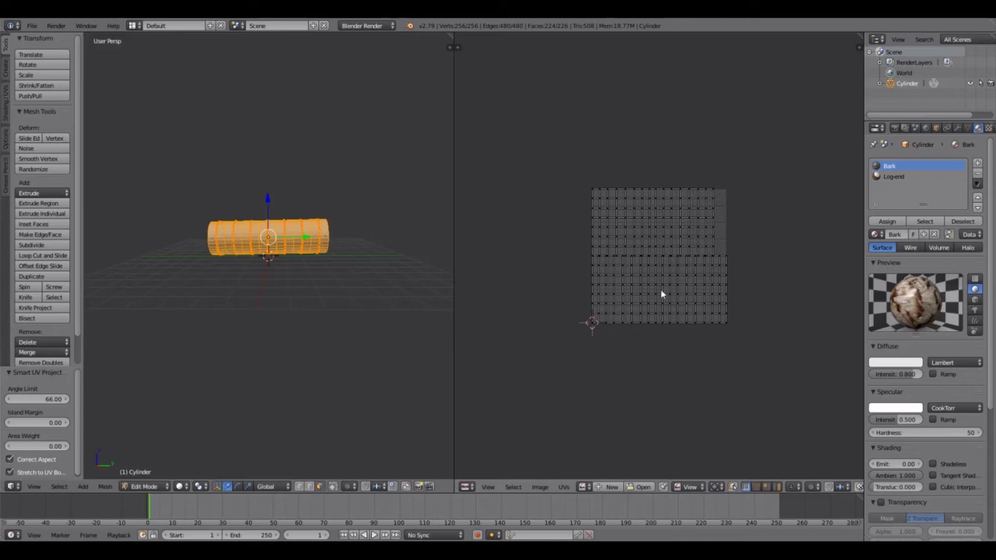
Step: Show bark.png behind the unwrapped side faces in the UV/Image Editor
click(583, 487)
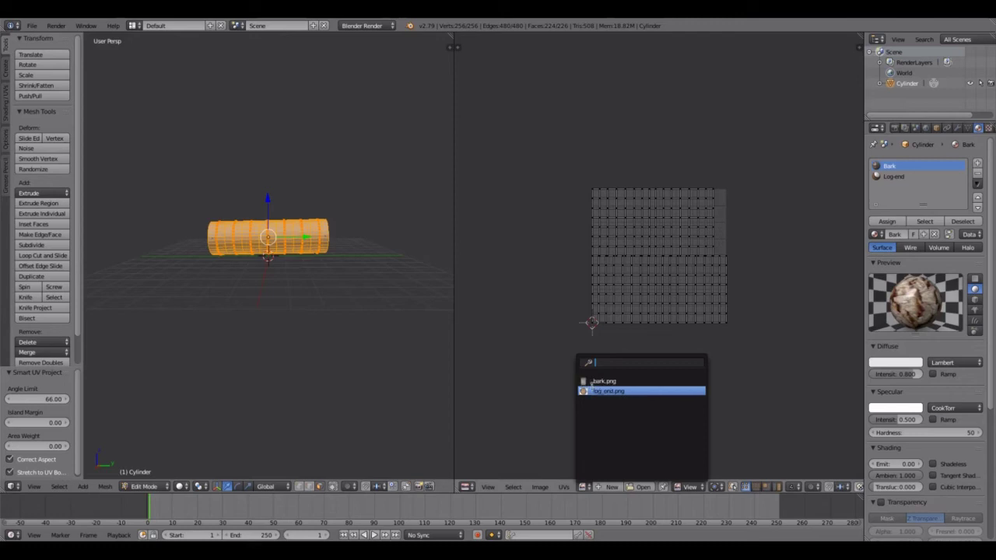
click(597, 381)
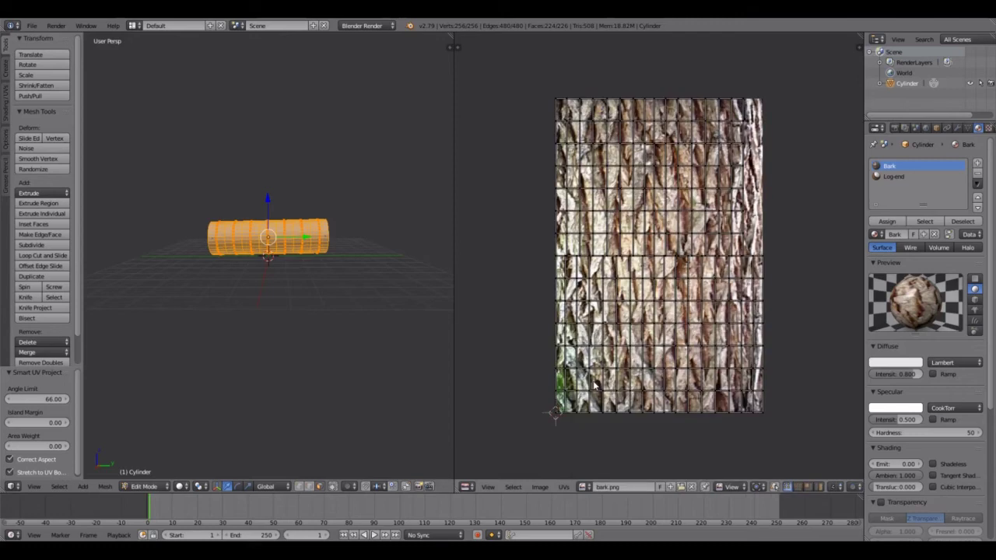
scroll(594, 383, down, 2)
scroll(593, 383, up, 1)
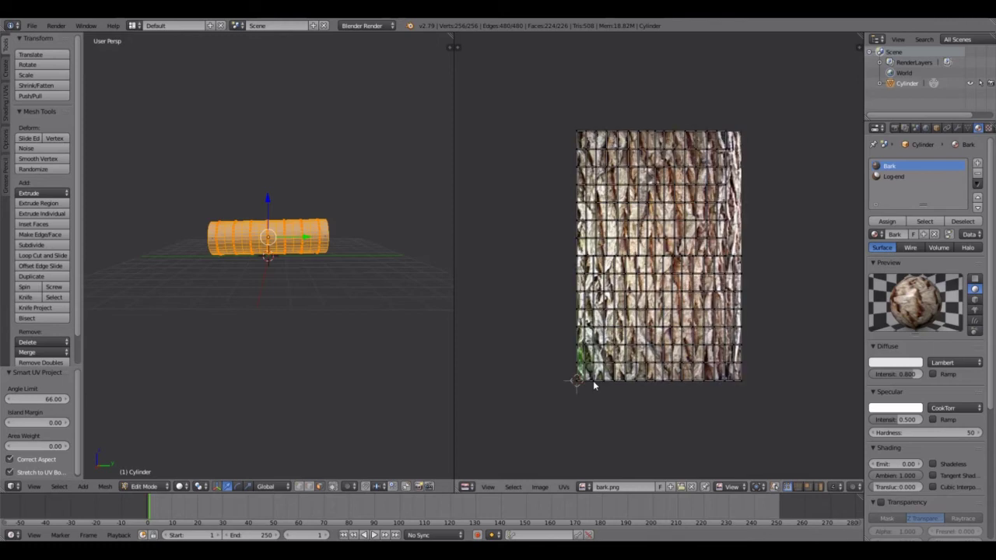
scroll(594, 385, down, 1)
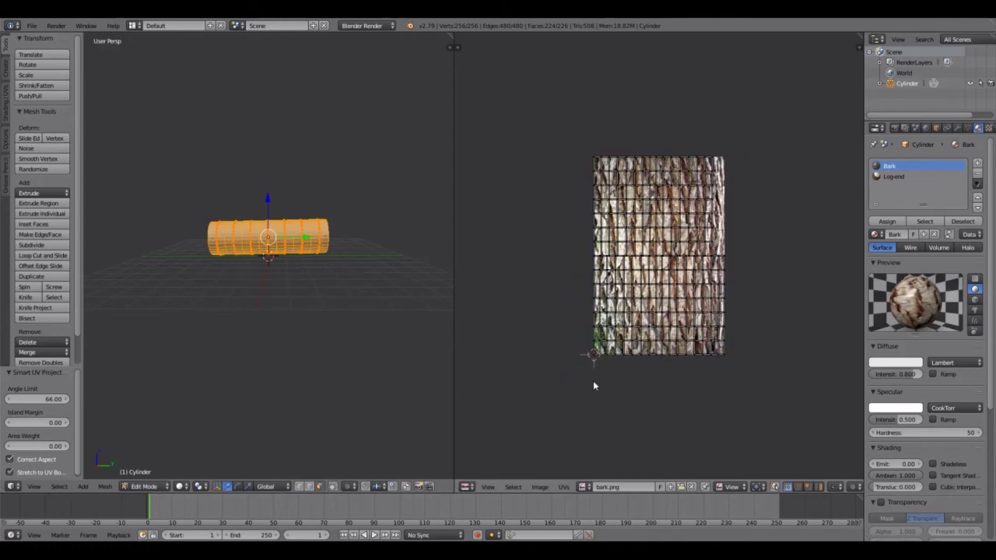
scroll(593, 381, up, 1)
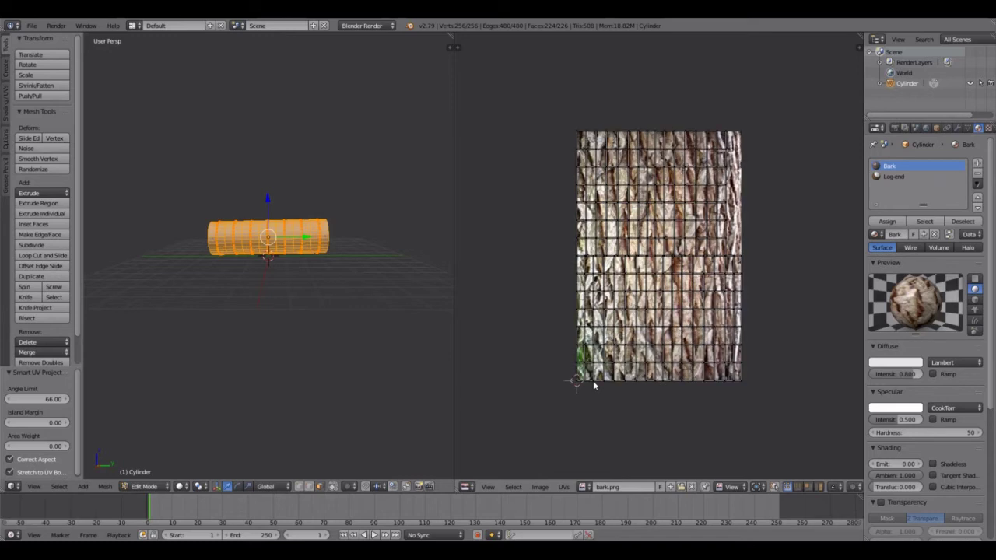
scroll(593, 380, down, 1)
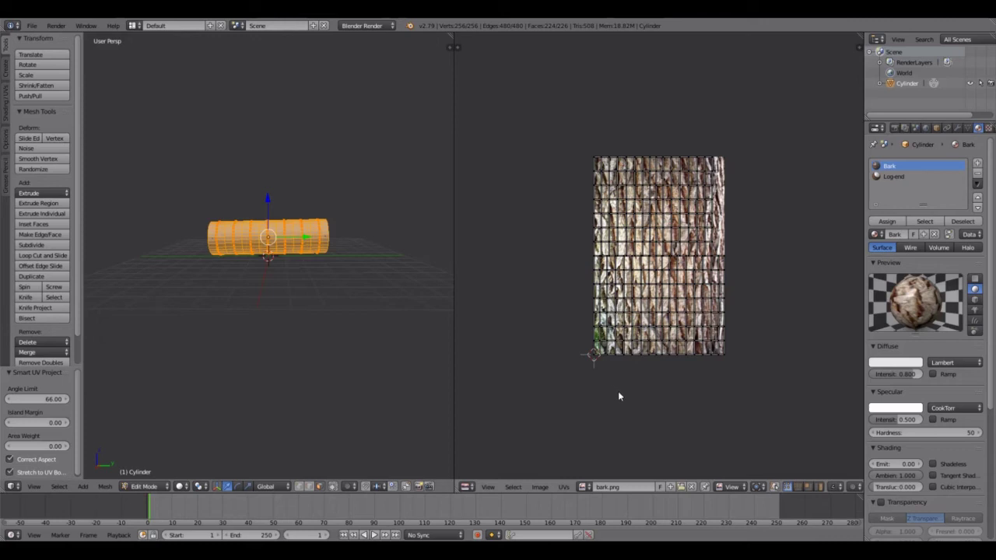
Step: Select all UVs of the side faces and scale them up uniformly by about 2.12 over the bark image
key(a)
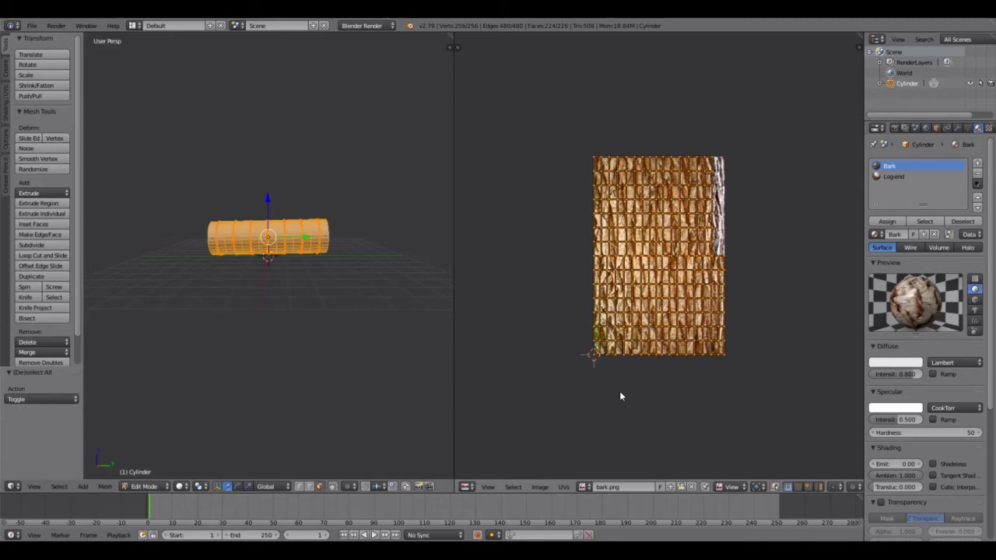
key(s)
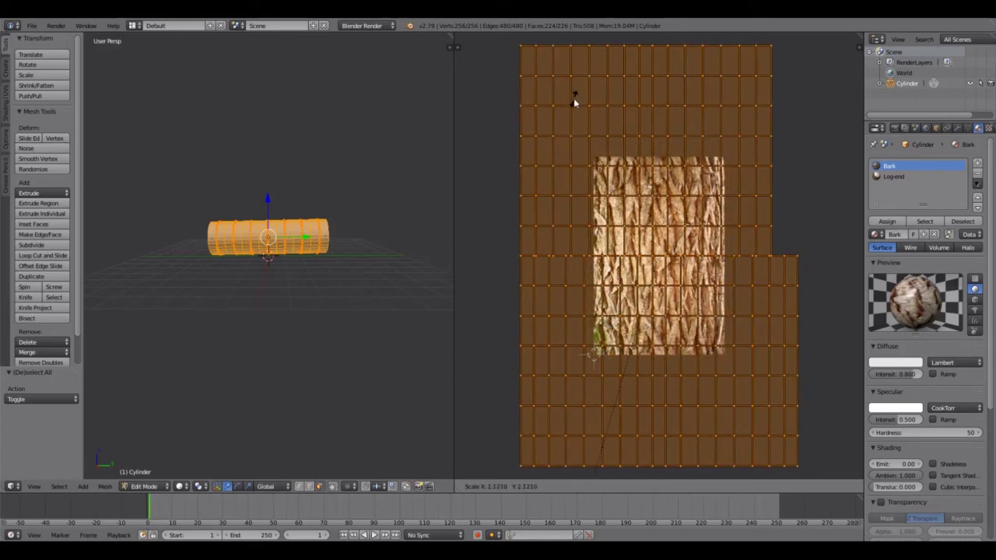
click(574, 99)
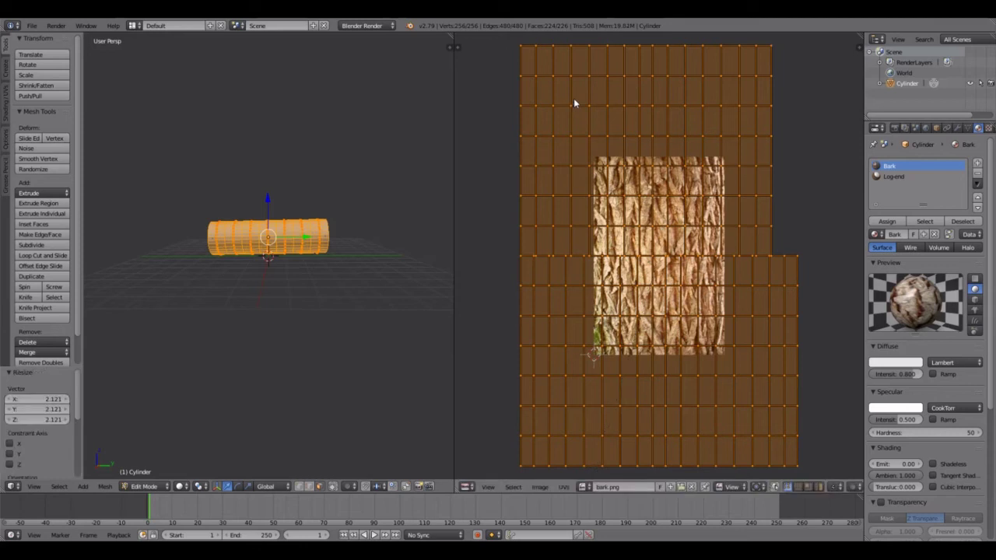
Step: Switch the 3D viewport shading to Texture and inspect the bark along the cylinder's sides
click(179, 488)
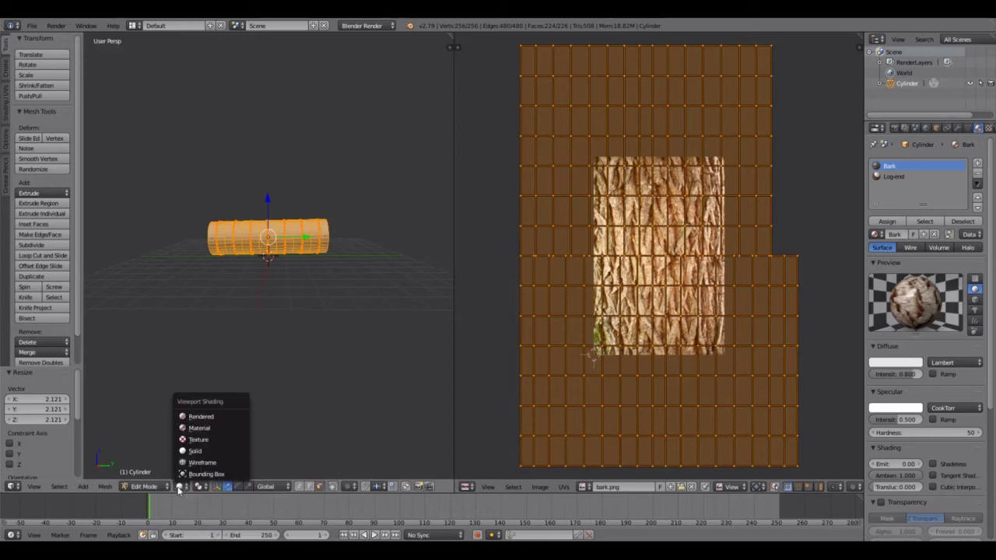
click(193, 441)
scroll(303, 288, up, 3)
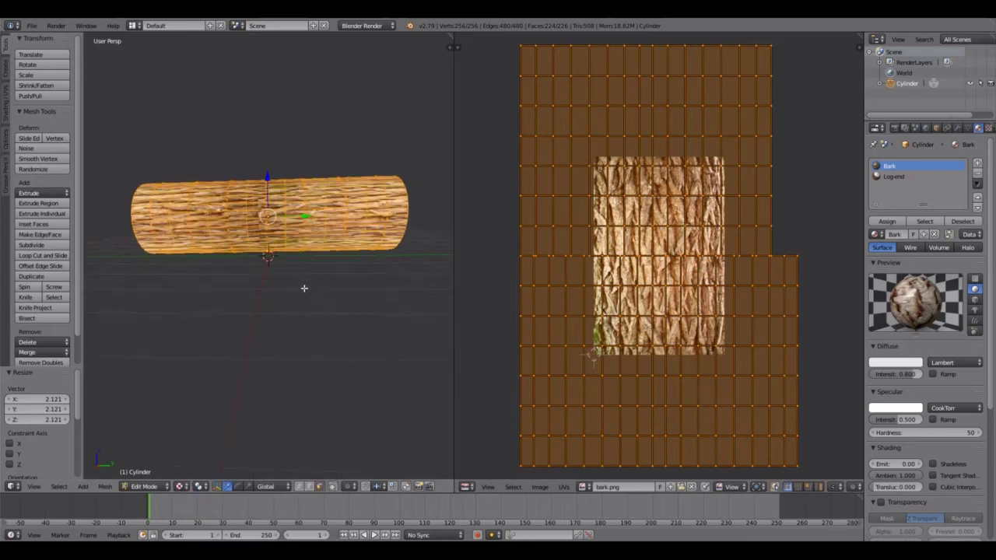
scroll(303, 288, up, 2)
scroll(304, 288, down, 2)
middle_drag(363, 287, 189, 301)
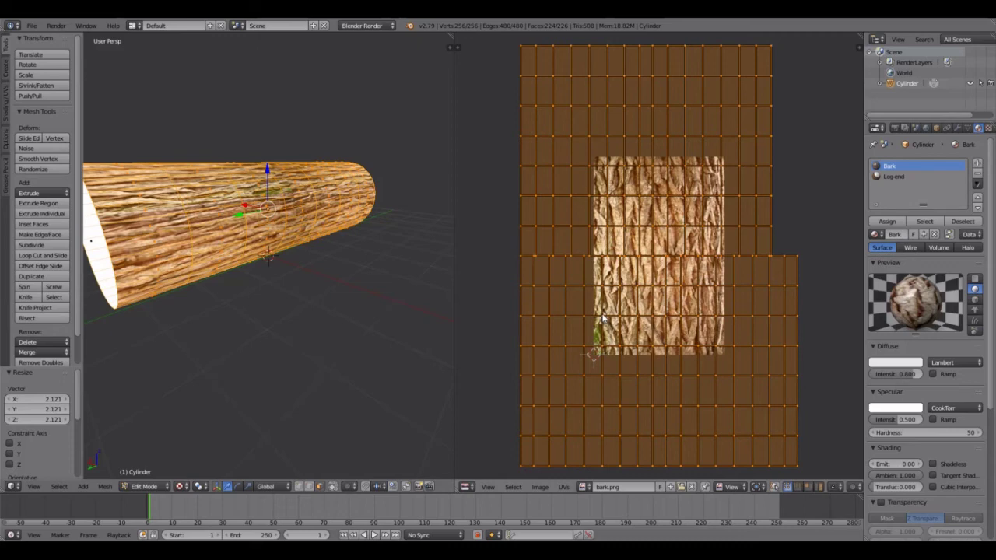
Step: Scale the side faces' UVs up uniformly by about 1.03 and assign the Bark material to those faces
key(s)
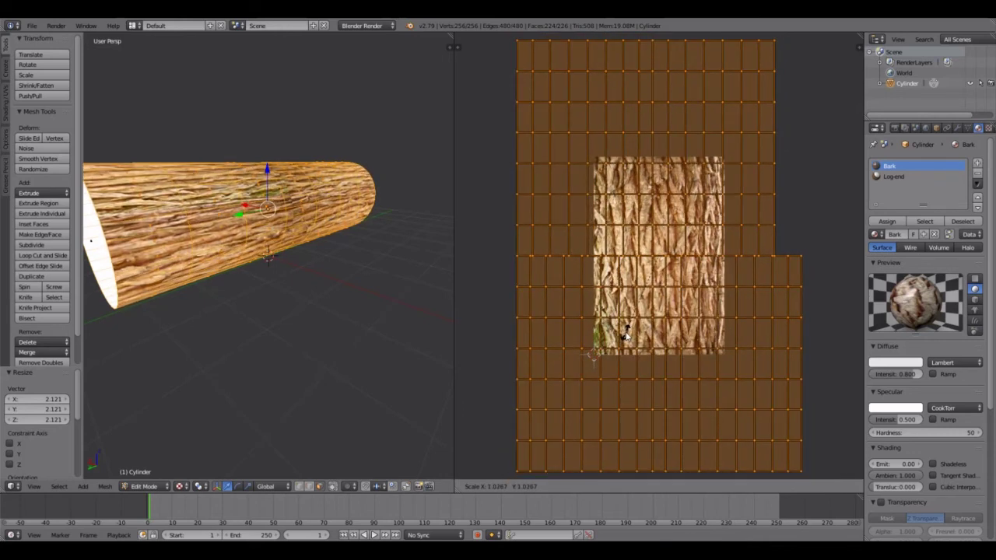
click(626, 336)
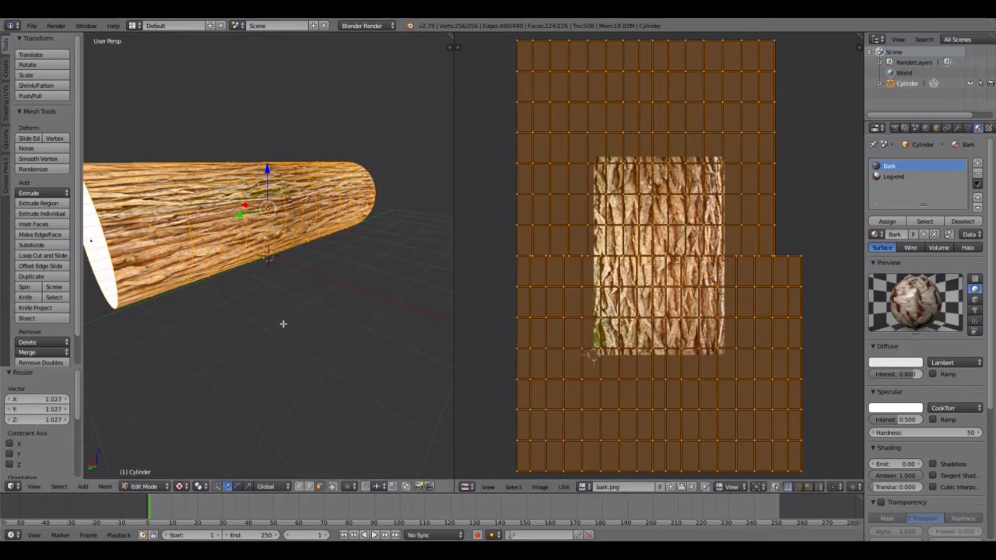
middle_drag(283, 324, 367, 331)
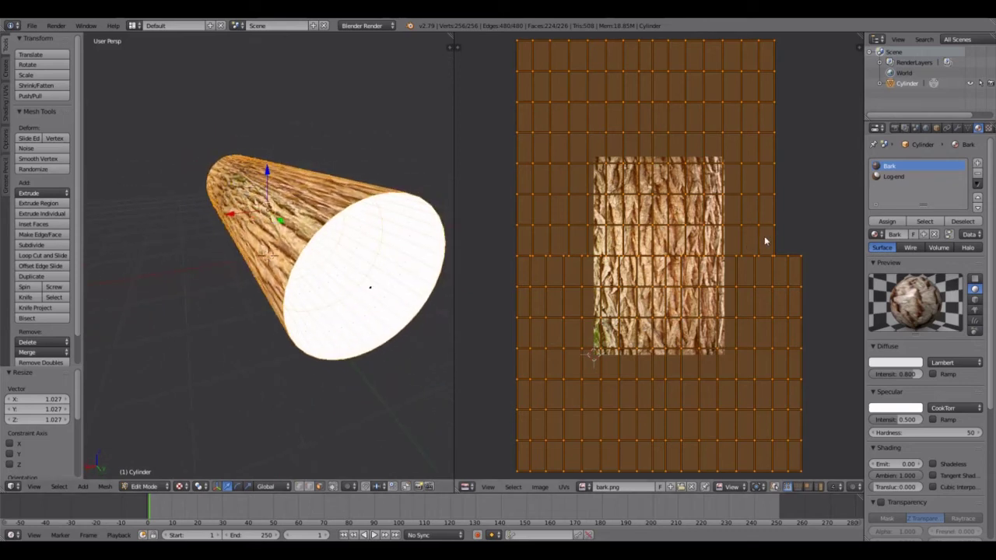
click(885, 222)
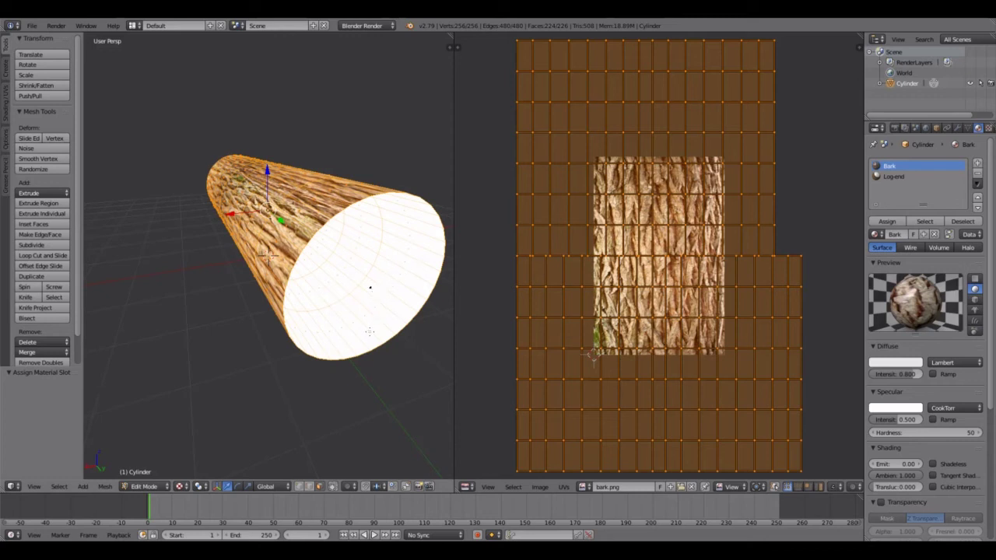
Step: Unwrap only the cylinder's near end face with Smart UV Project at default settings and apply log_end.png to it
key(a)
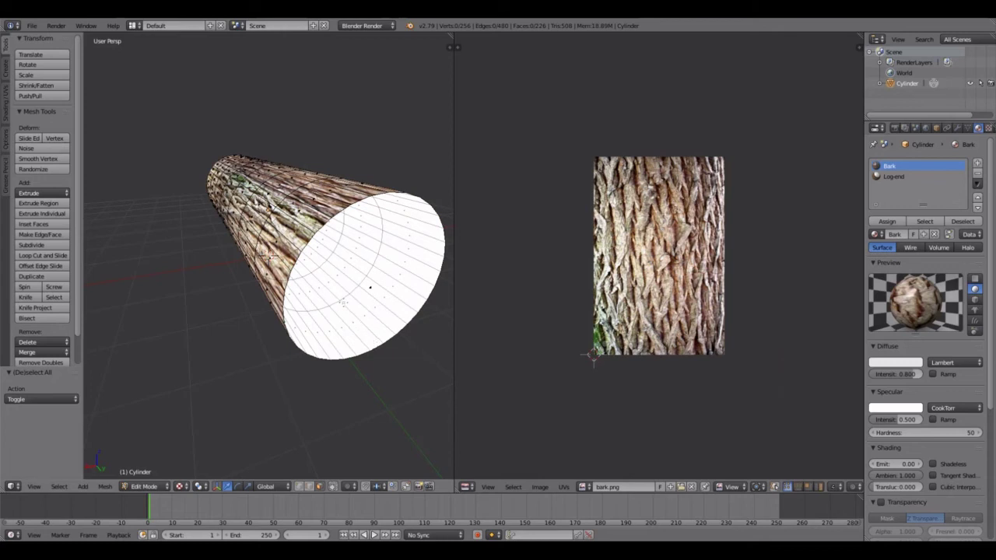
middle_drag(383, 358, 375, 351)
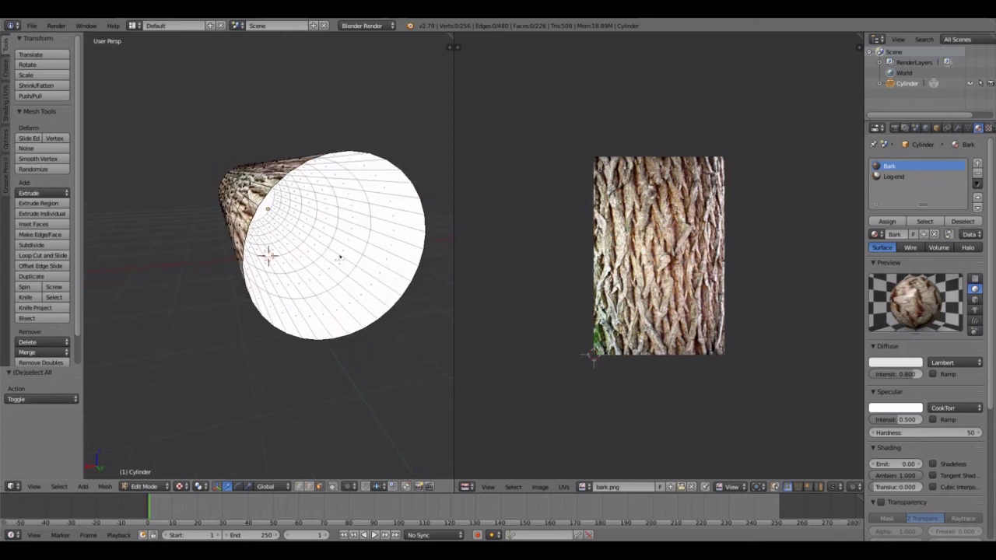
right_click(339, 257)
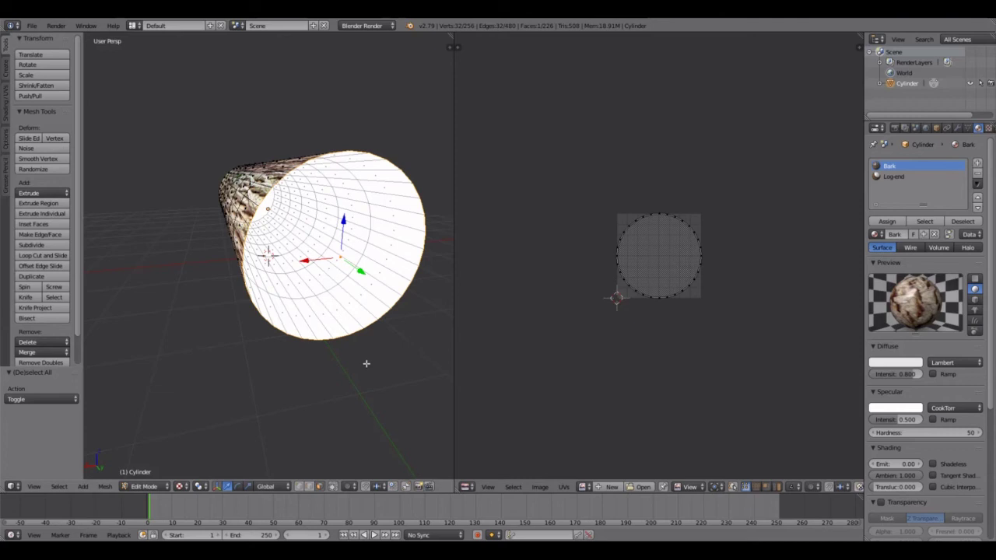
key(u)
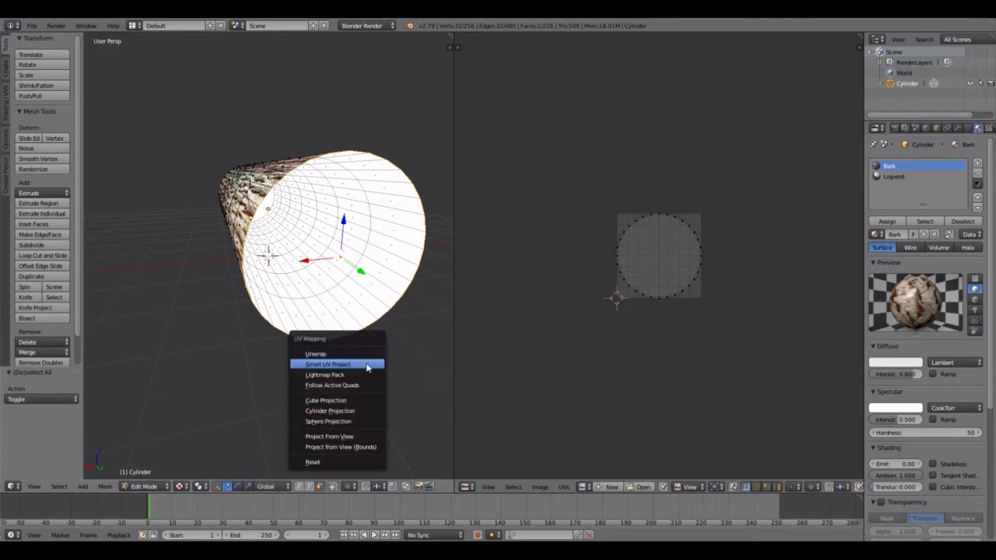
click(365, 364)
click(372, 444)
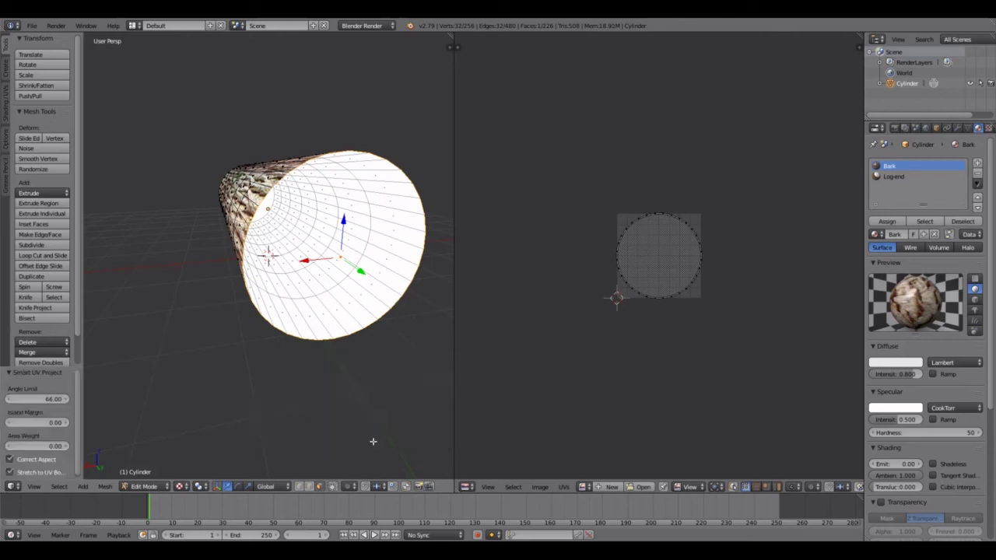
click(584, 488)
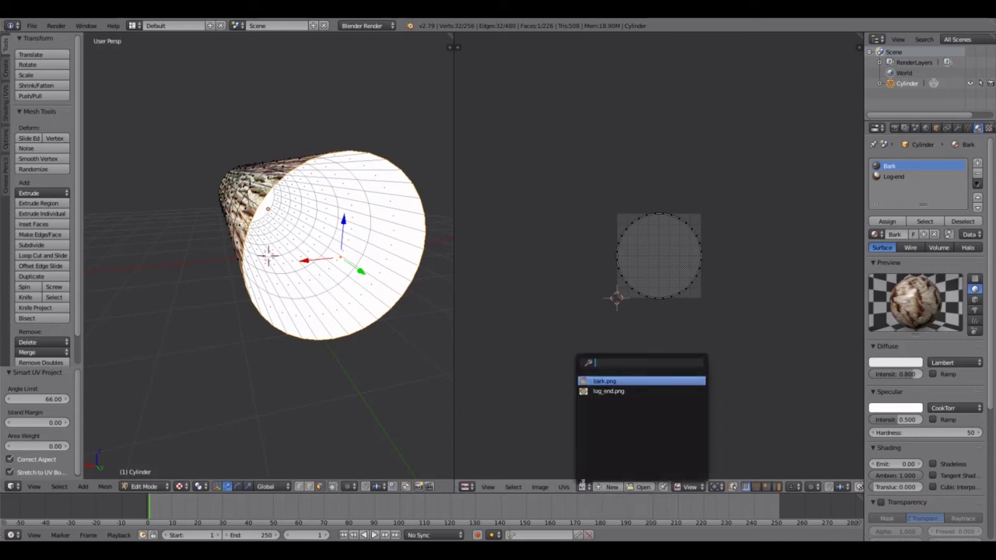
click(599, 392)
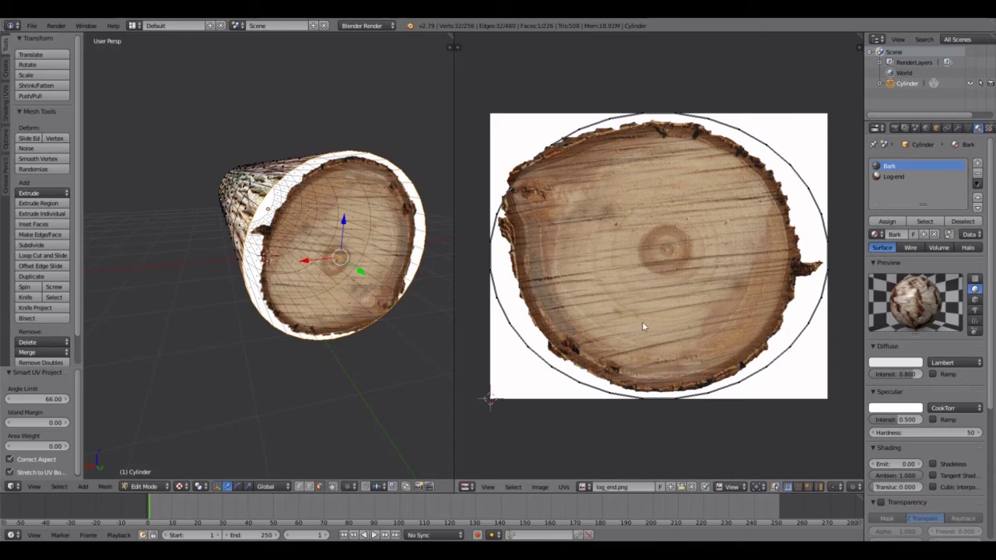
Step: Scale all UVs of this end face down to about 0.71 inside the log's bark rim and assign the Bark material slot
key(a)
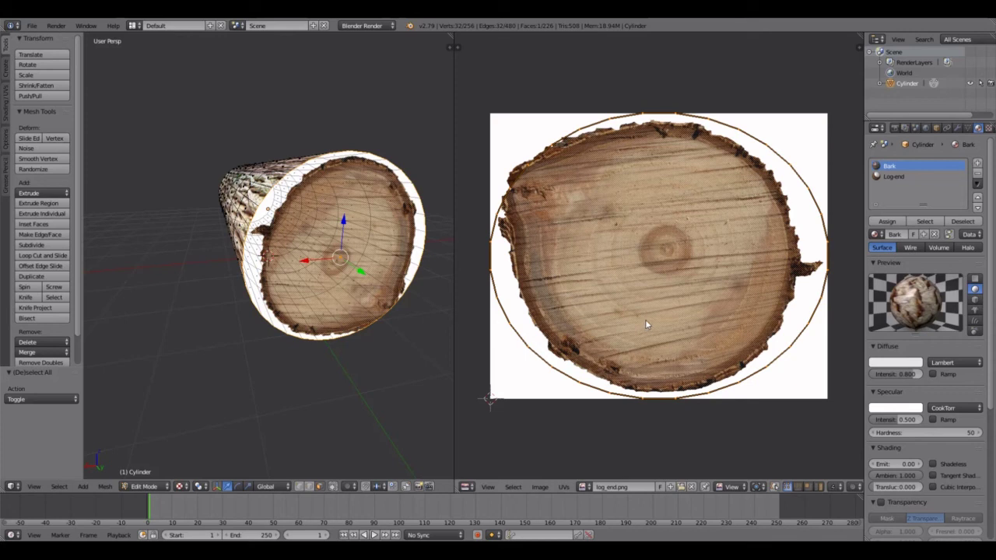
key(s)
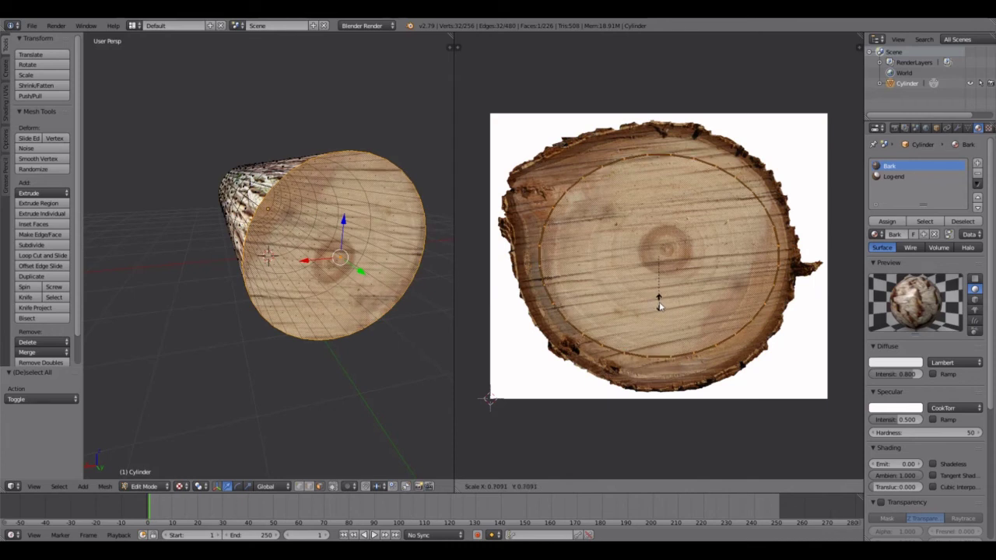
click(659, 306)
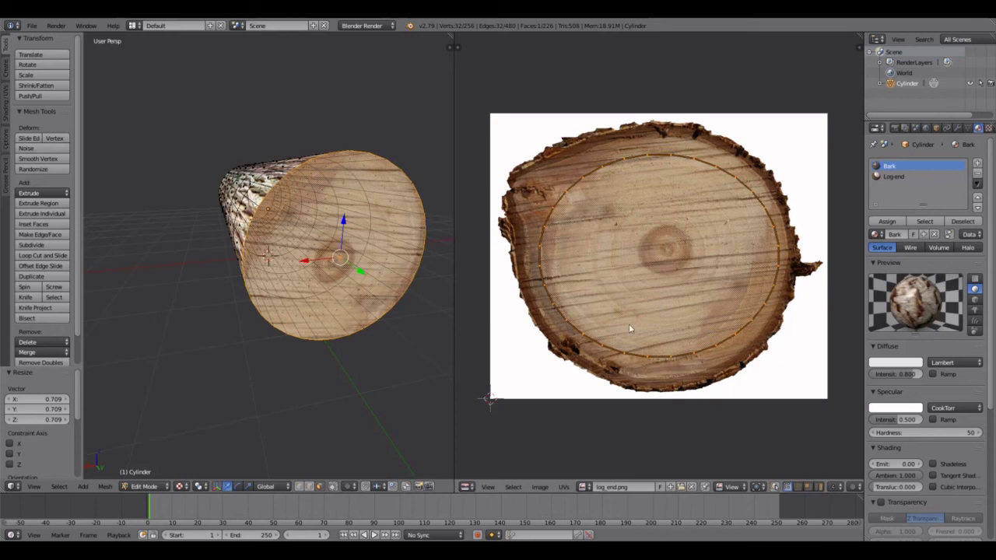
scroll(623, 329, down, 2)
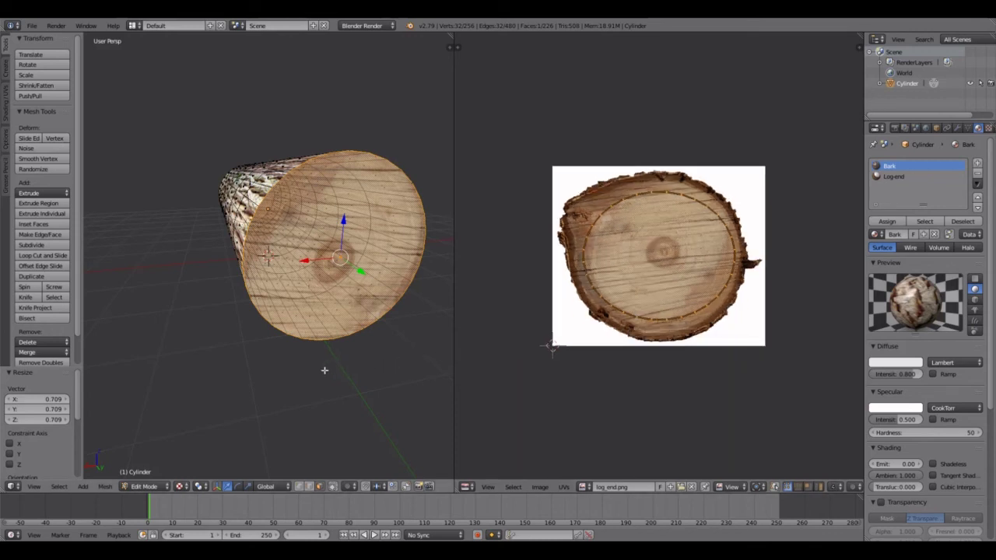
middle_drag(325, 370, 353, 363)
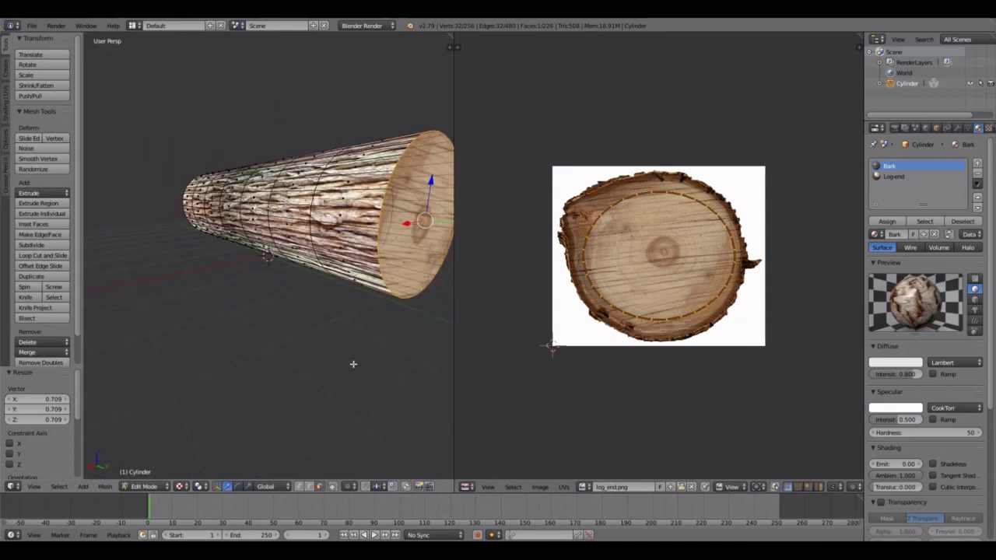
click(887, 222)
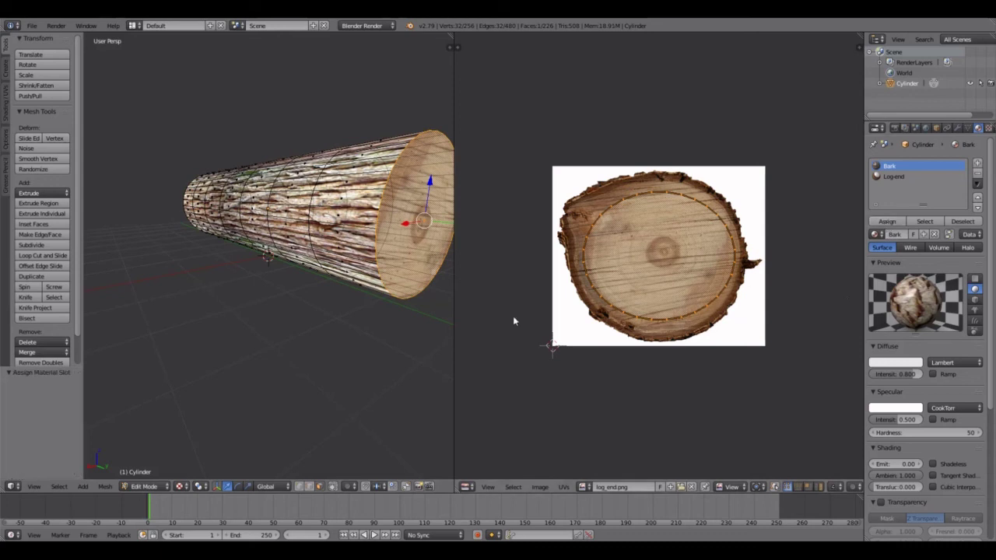
Step: Unwrap the cylinder's opposite end face with Smart UV Project at default settings and apply log_end.png to it
middle_drag(238, 341, 418, 342)
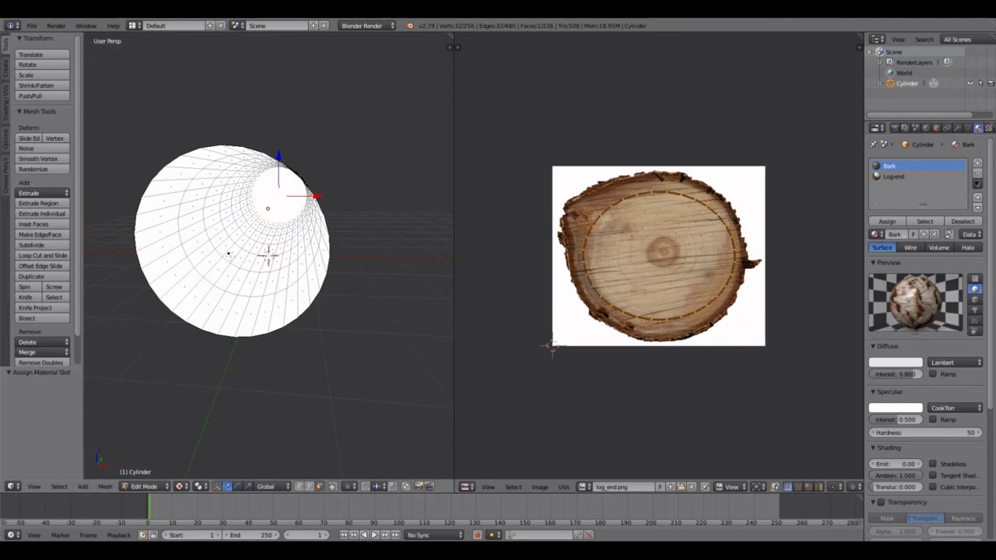
right_click(228, 253)
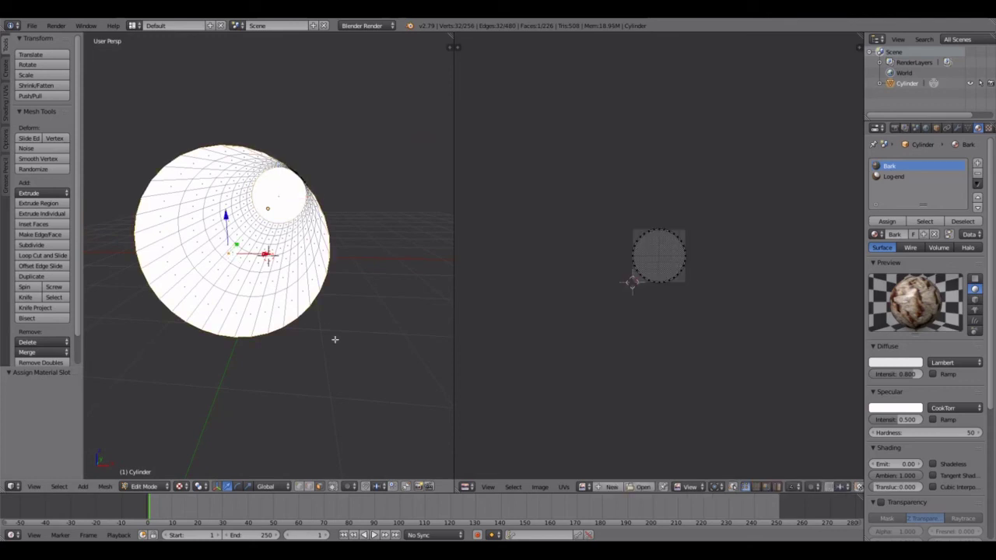
key(u)
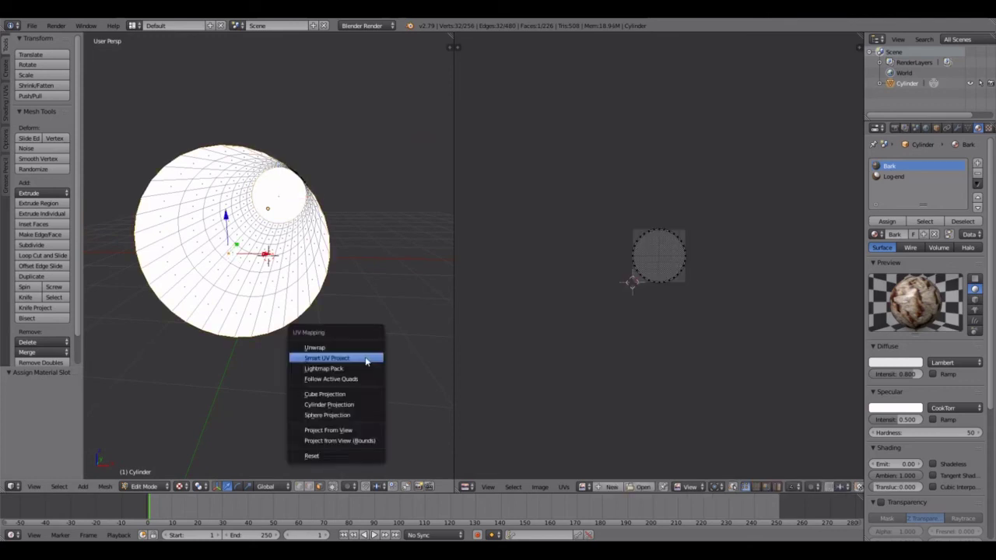
click(365, 358)
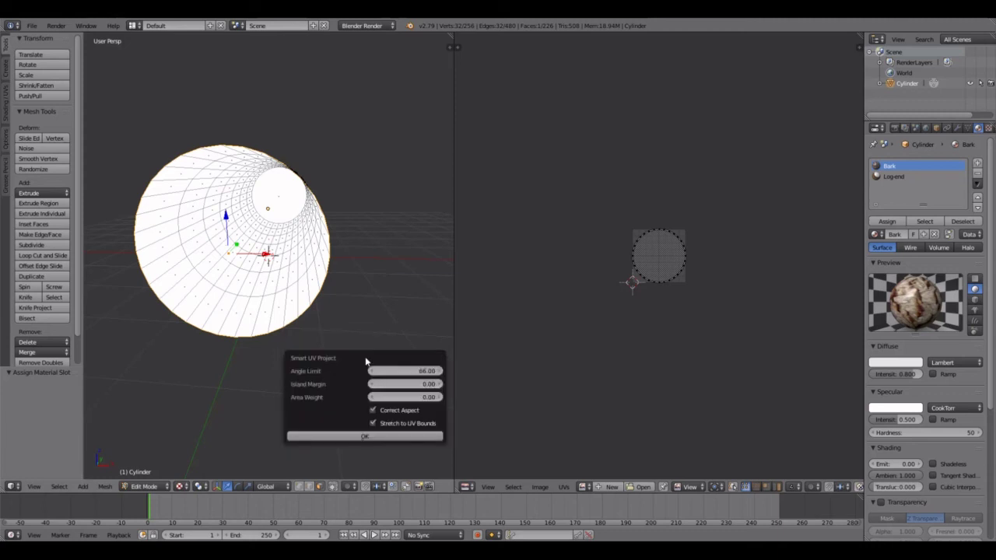
click(364, 434)
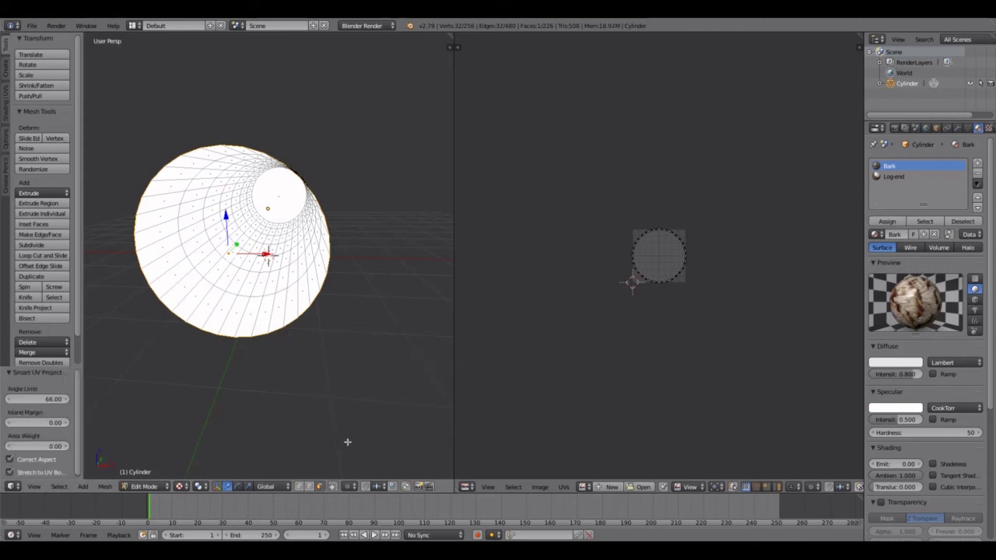
click(584, 488)
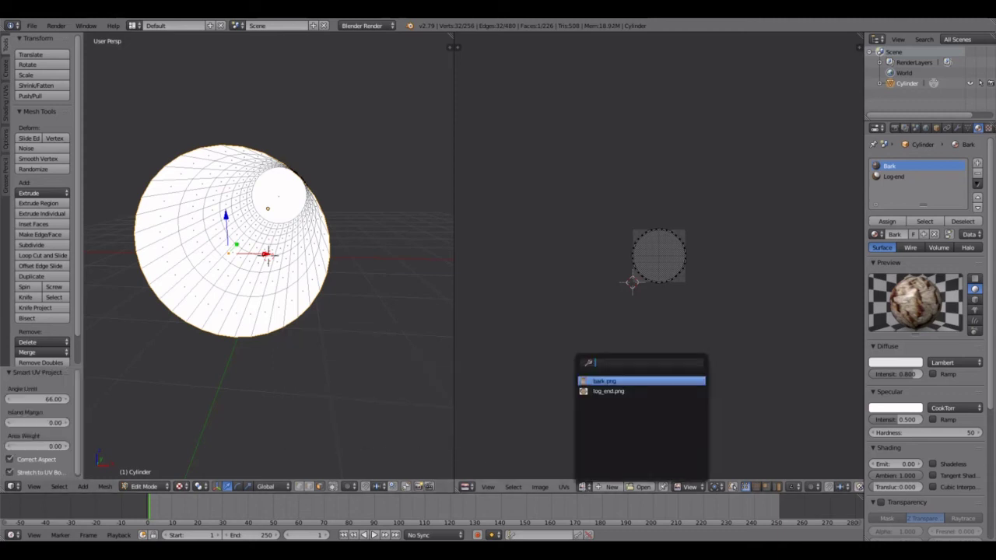
click(597, 392)
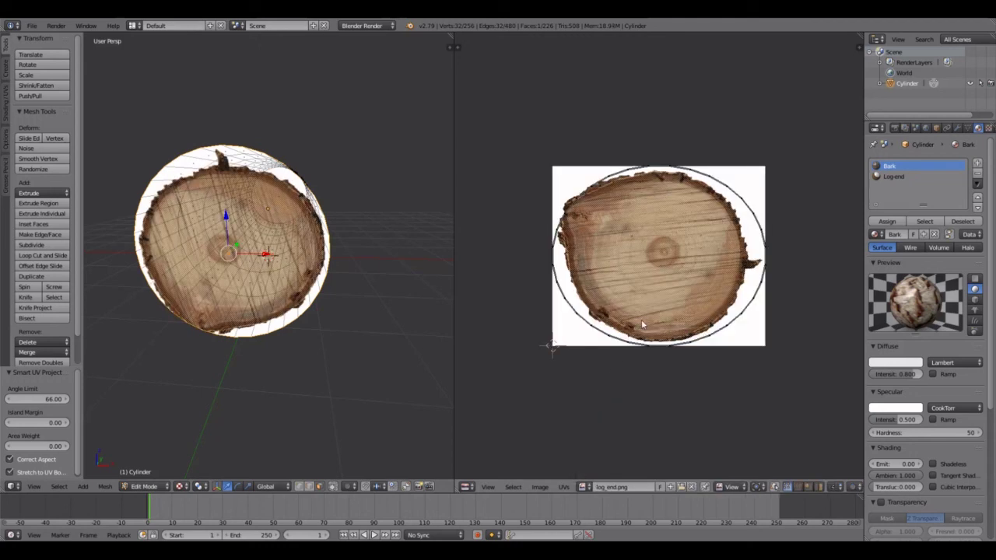
Step: Scale all UVs of the opposite end face down to about 0.70 and assign the Bark material slot to it
key(a)
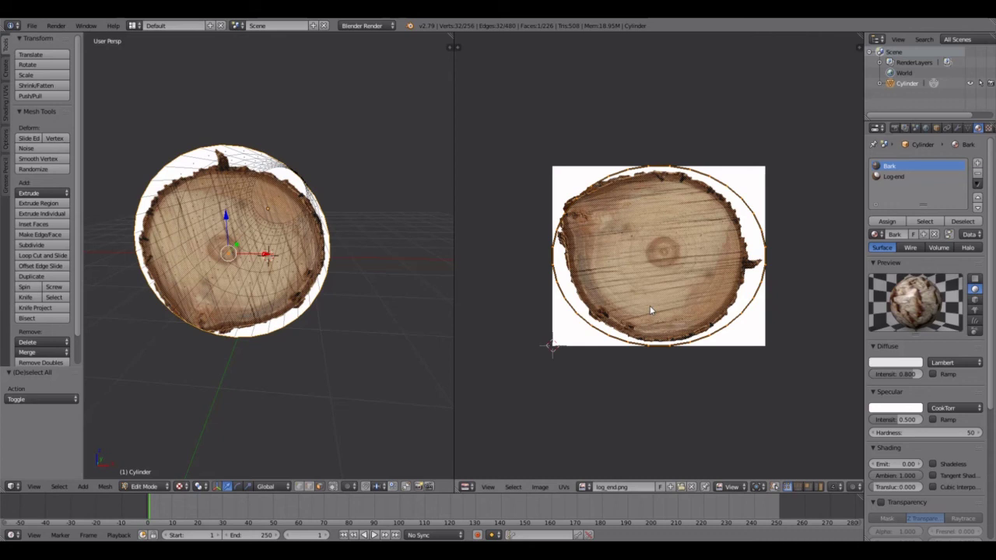
key(s)
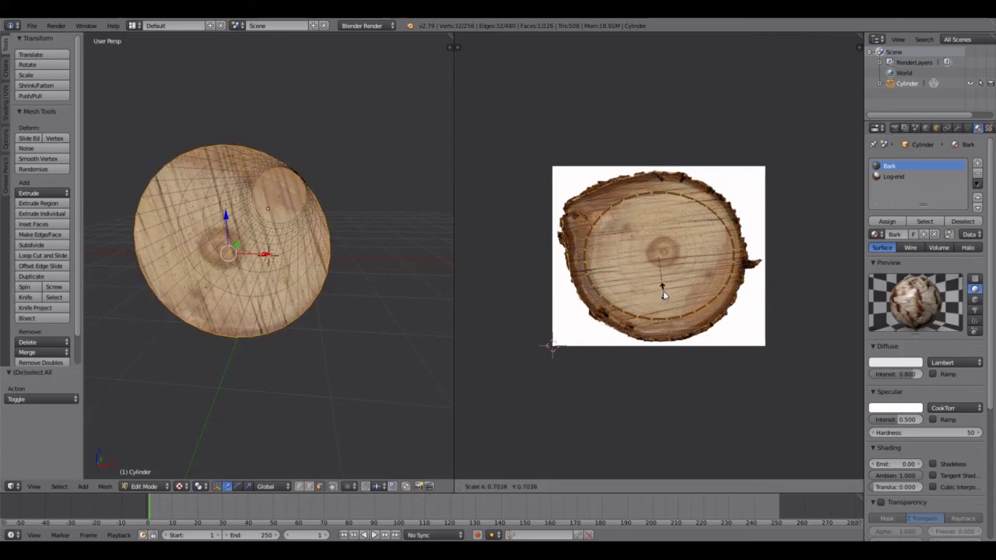
click(663, 292)
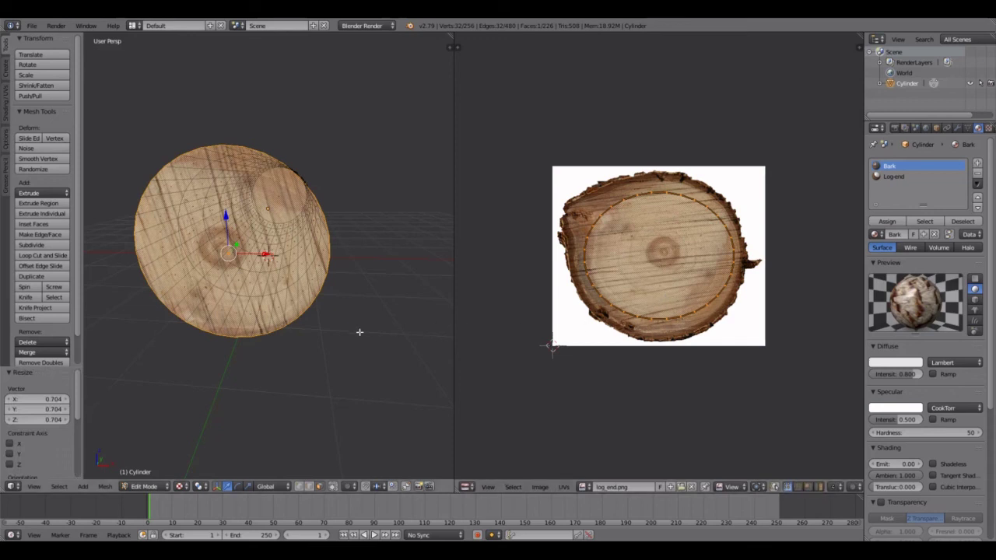
mouse_move(360, 334)
middle_down()
mouse_move(379, 328)
mouse_move(353, 337)
middle_up()
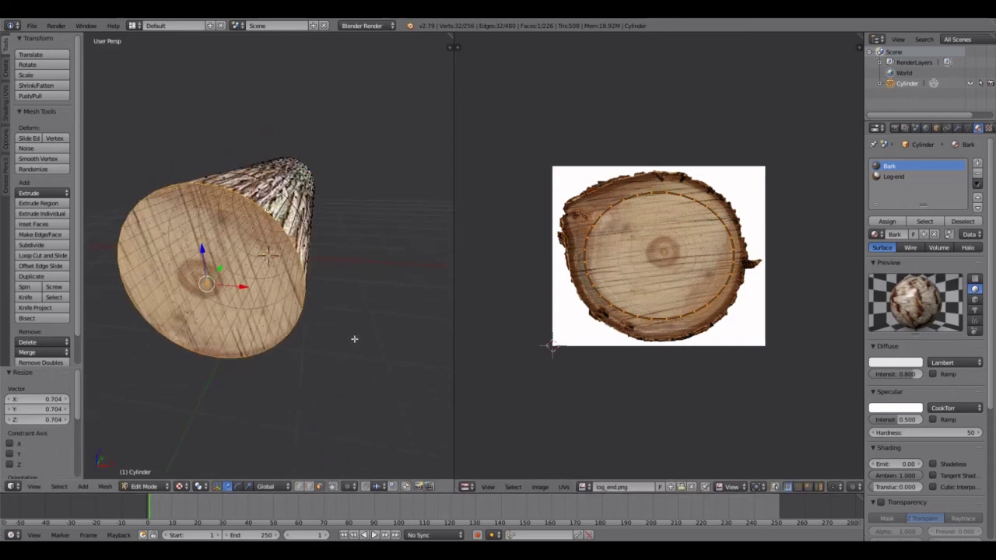
click(888, 223)
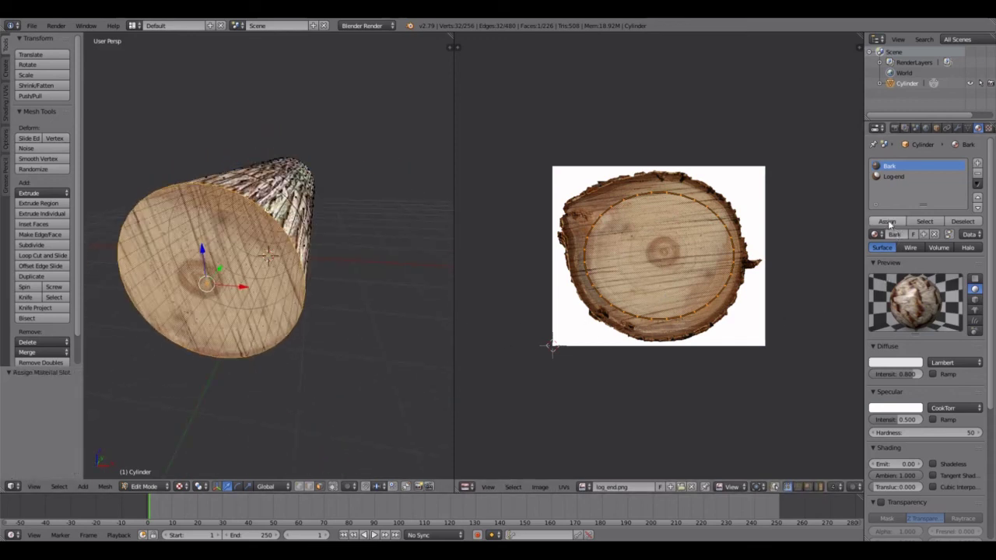
Step: Return the cylinder to Object Mode and inspect the textured log from its end and side
click(144, 486)
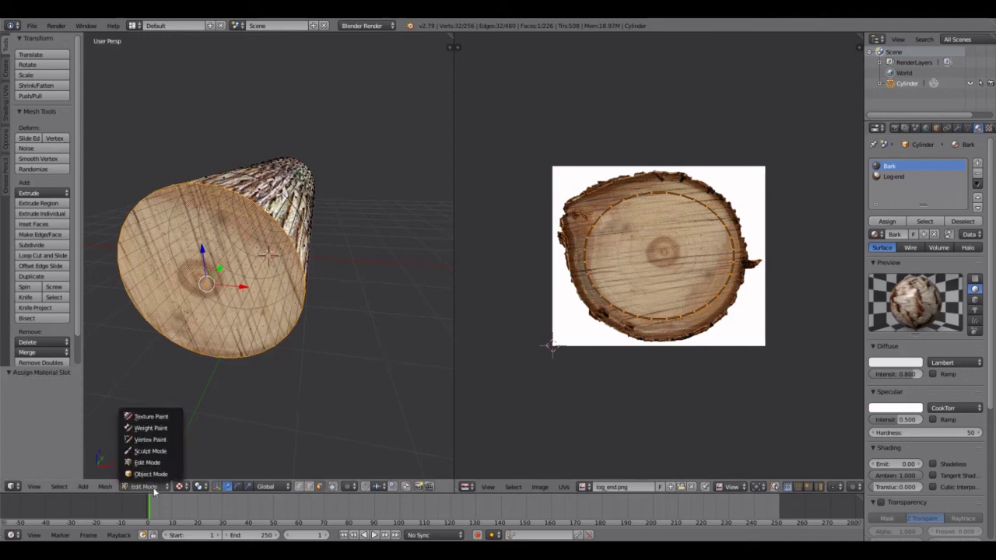
click(156, 473)
middle_drag(241, 447, 260, 431)
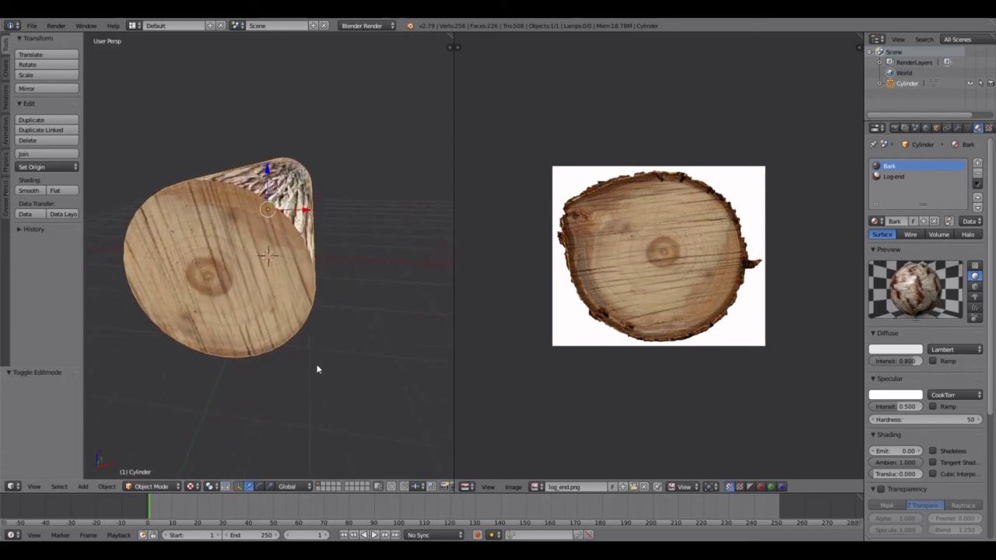
middle_drag(326, 354, 297, 366)
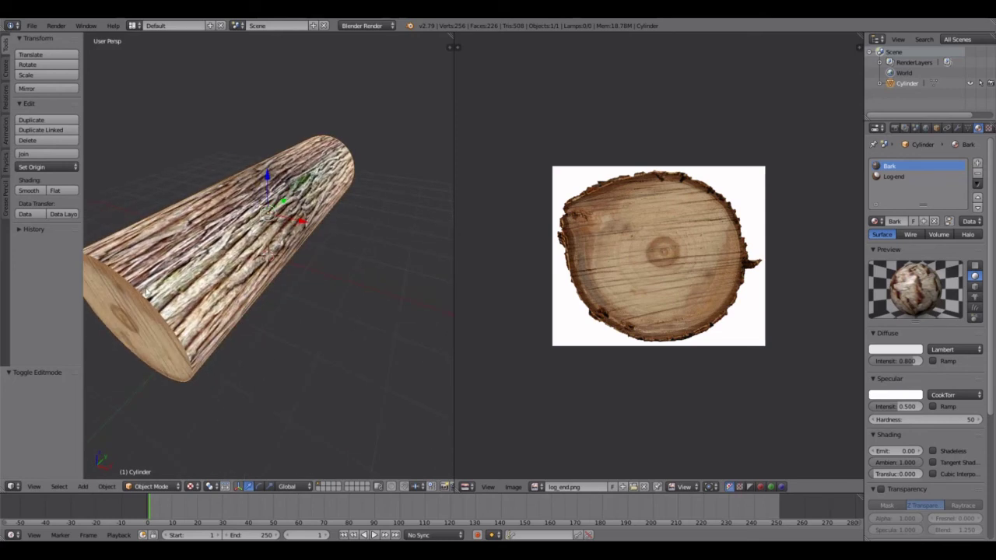
middle_drag(279, 296, 222, 303)
middle_drag(298, 316, 396, 285)
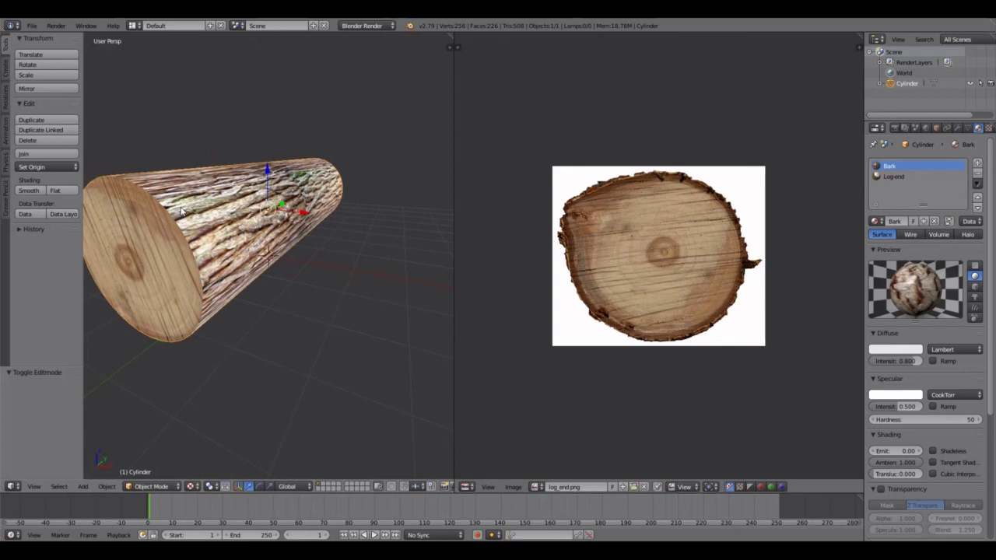
middle_drag(309, 303, 349, 280)
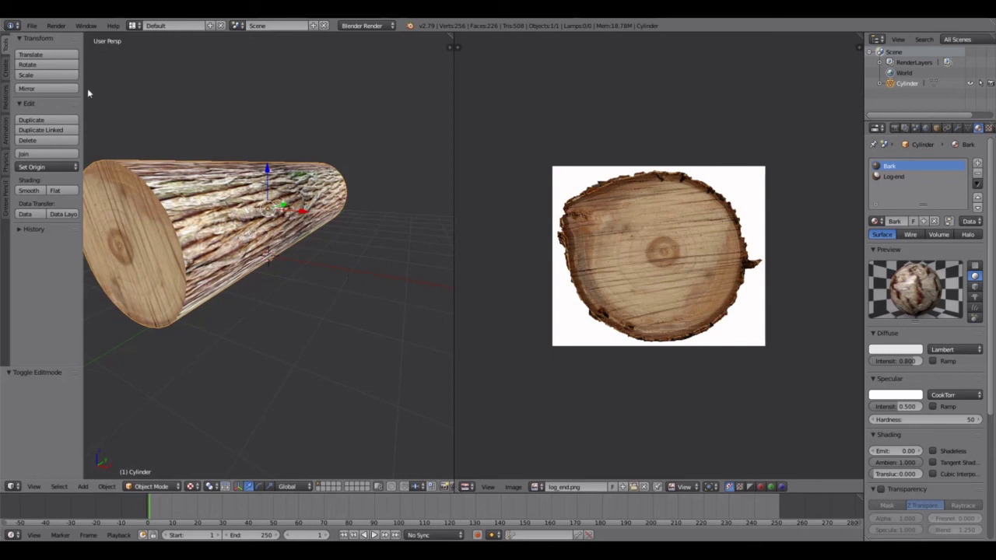
Step: Start a Collada (.dae) export of the log and enable the Export to SL/OpenSim compatibility option
click(31, 26)
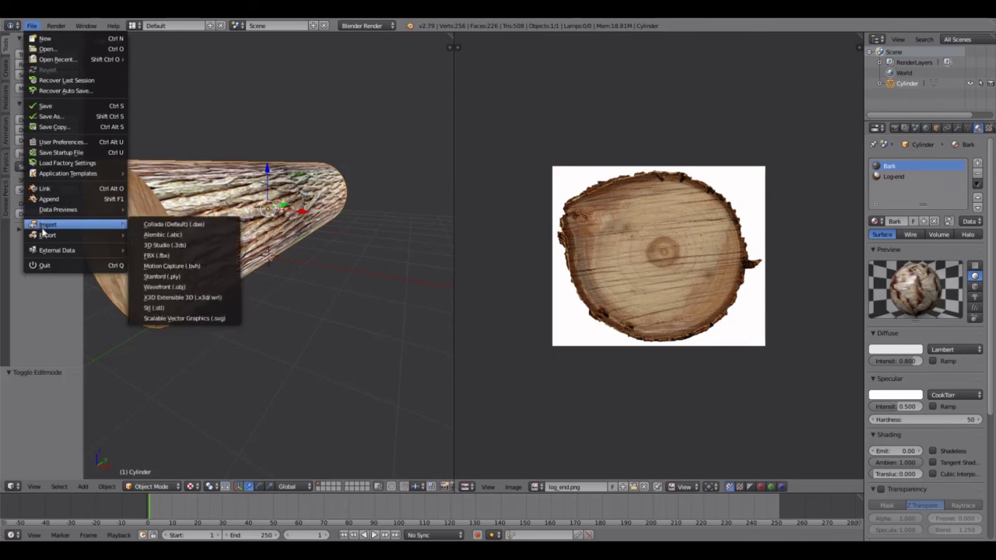
mouse_move(45, 235)
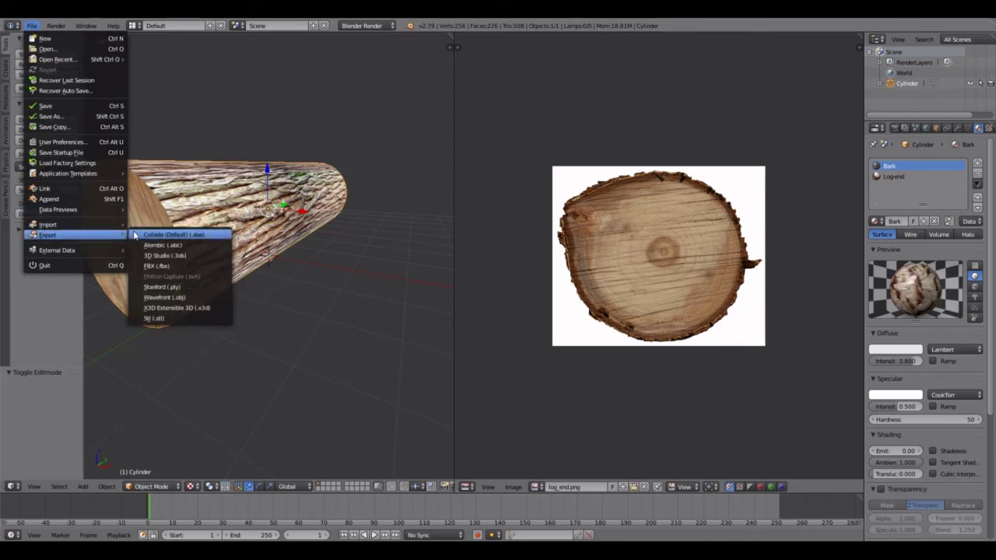
click(171, 235)
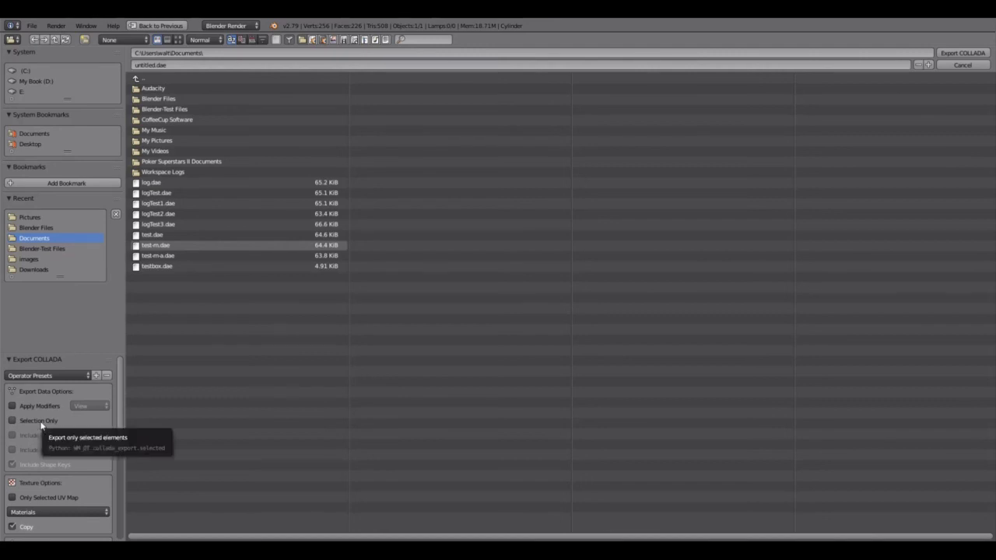
scroll(41, 426, down, 5)
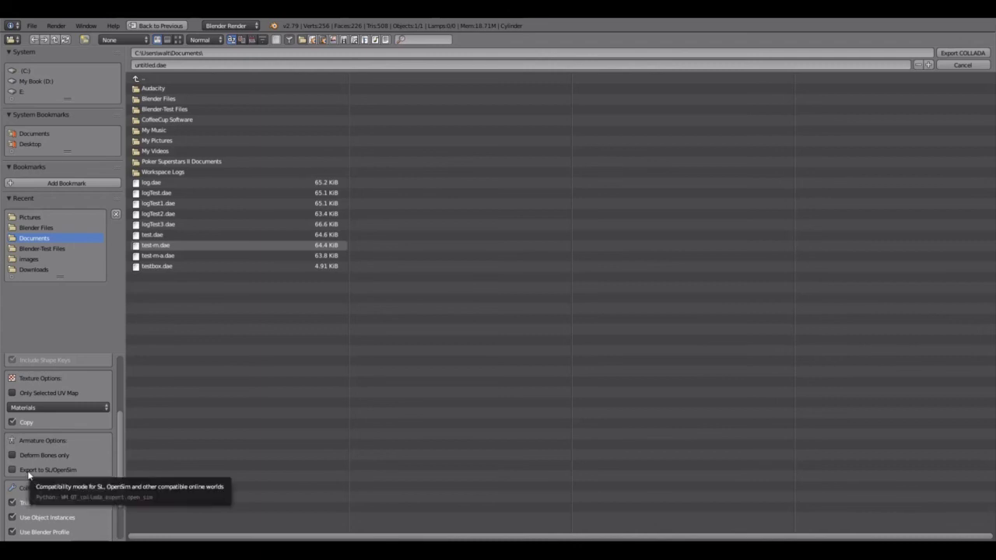
click(12, 471)
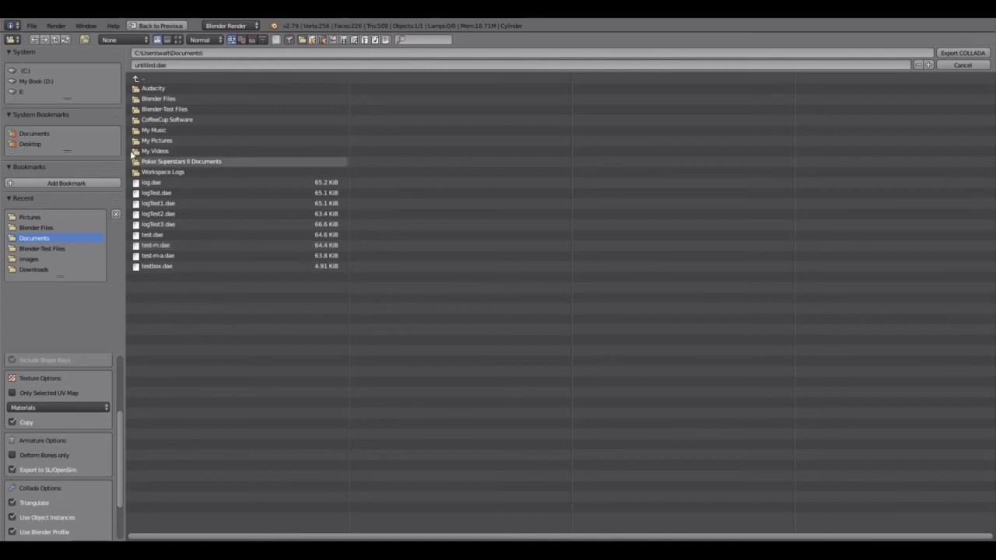
Step: Name the export file testdae.dae and export the Collada file to the Documents folder
click(156, 65)
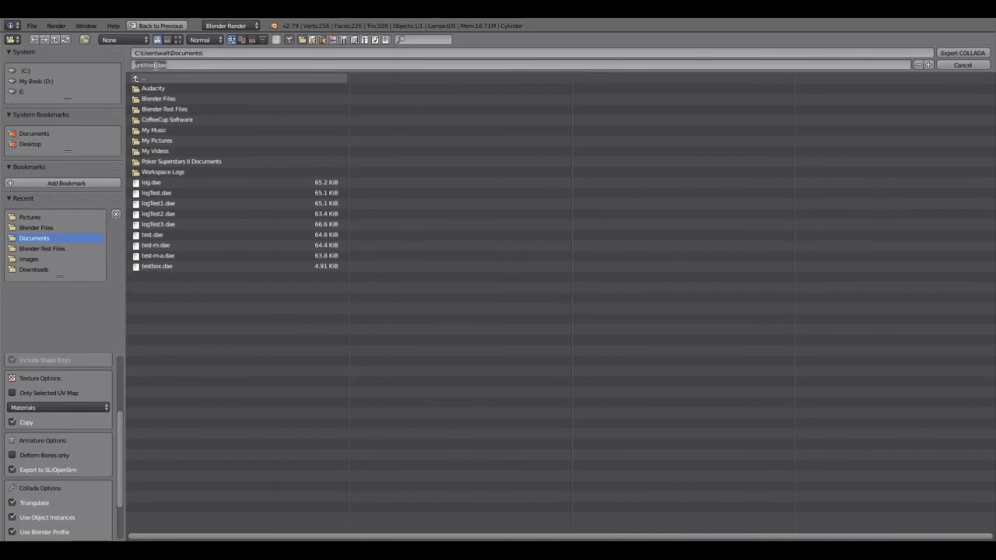
click(157, 66)
key(BackSpace)
key(BackSpace)
key(BackSpace)
key(BackSpace)
key(BackSpace)
key(BackSpace)
key(BackSpace)
key(BackSpace)
key(Return)
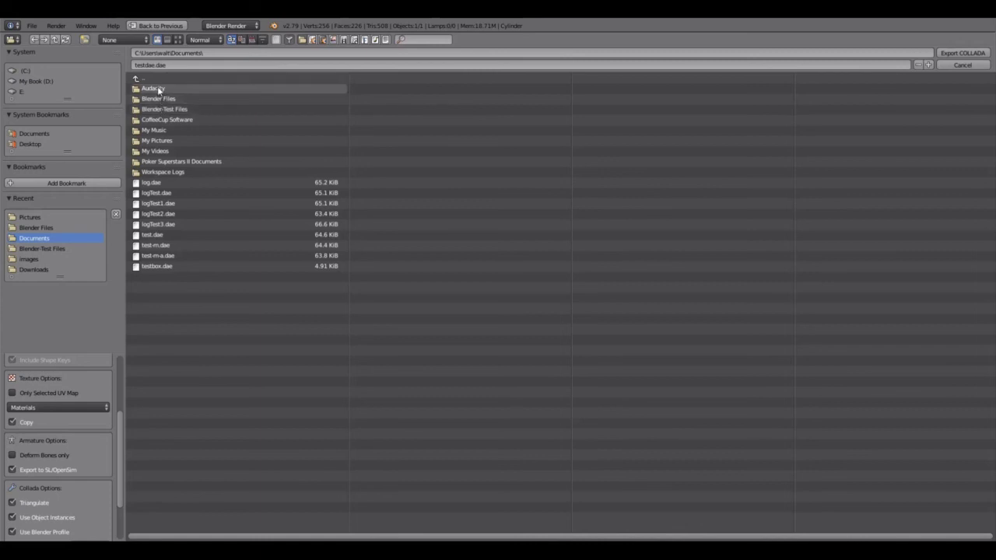
click(955, 53)
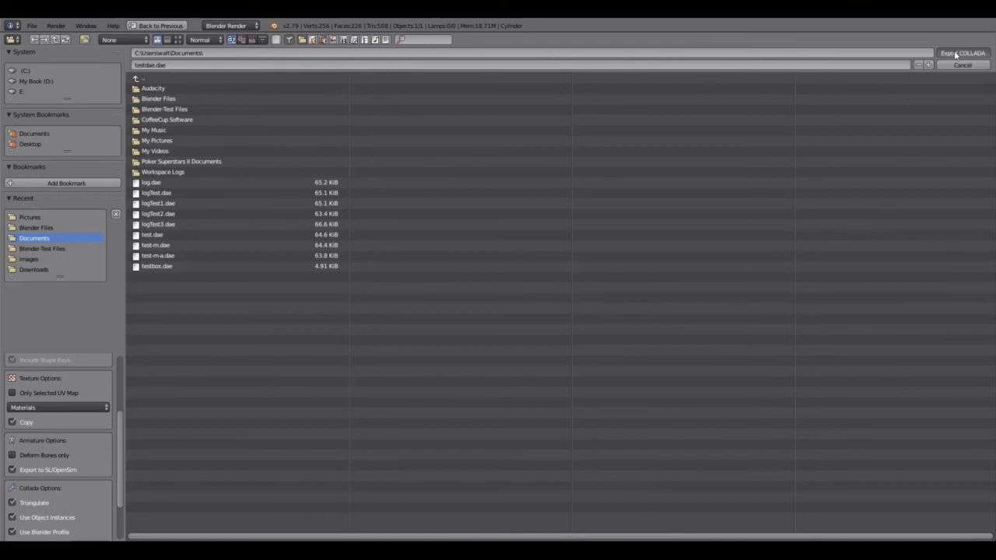